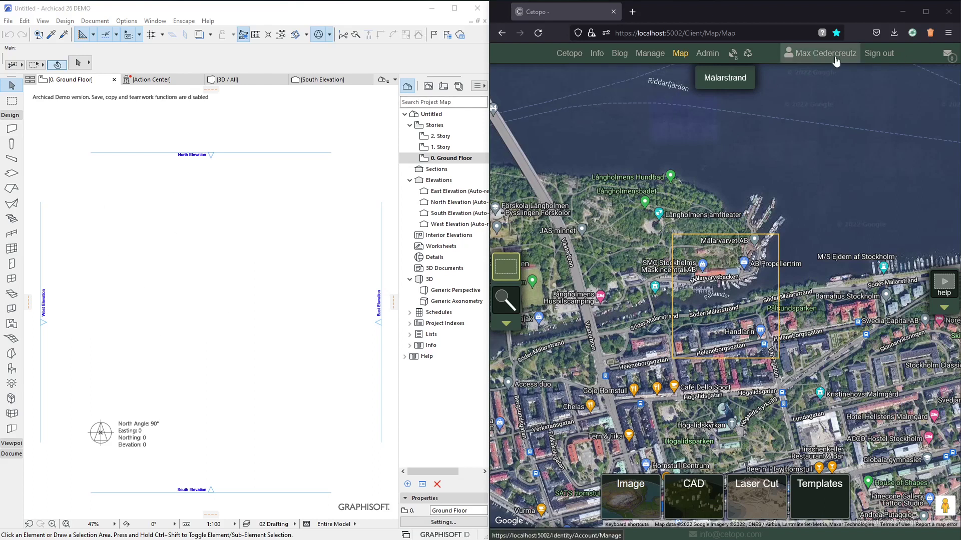
Look up the CetopoLoader plugin for ArchiCAD in the account's plugin section and view the downloadable versions
left_click(649, 54)
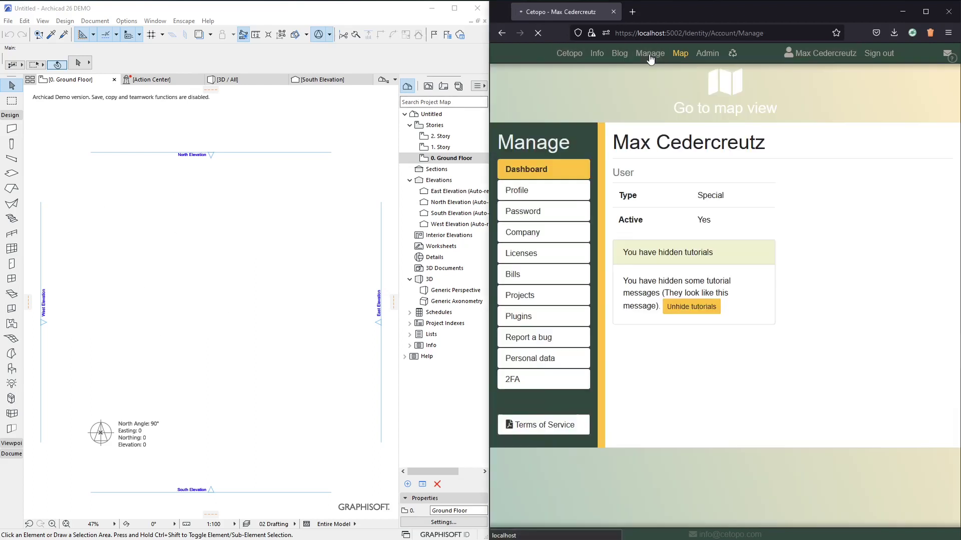
left_click(548, 319)
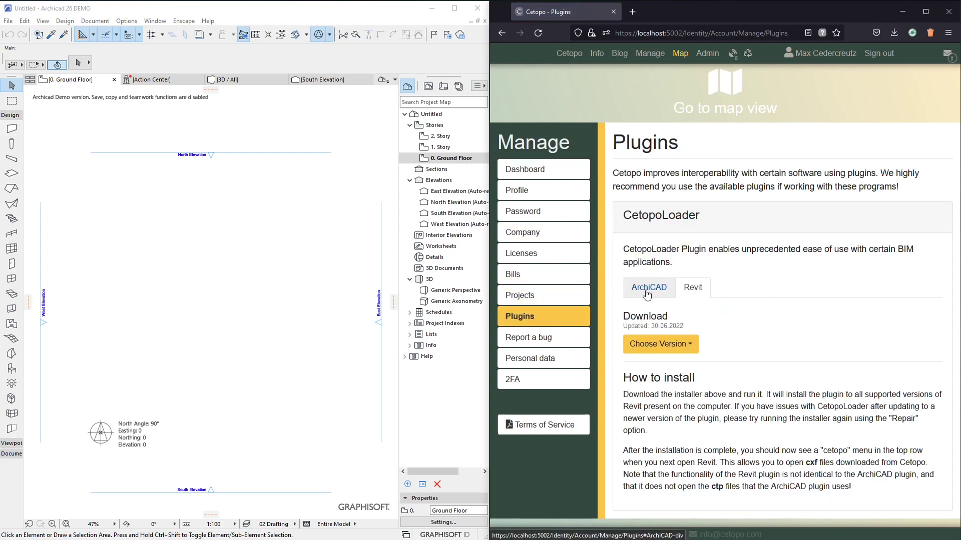
left_click(648, 288)
scroll(685, 144, "down", 4)
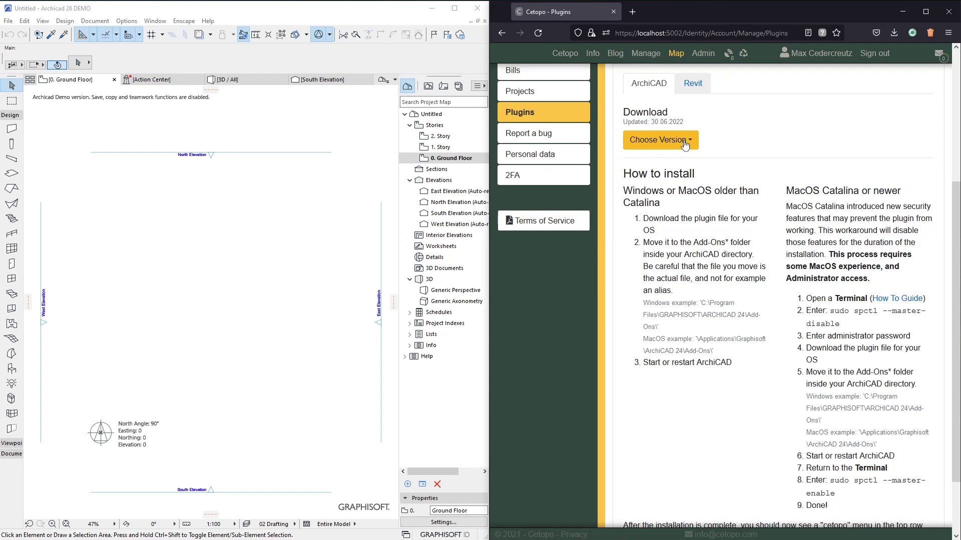
left_click(685, 141)
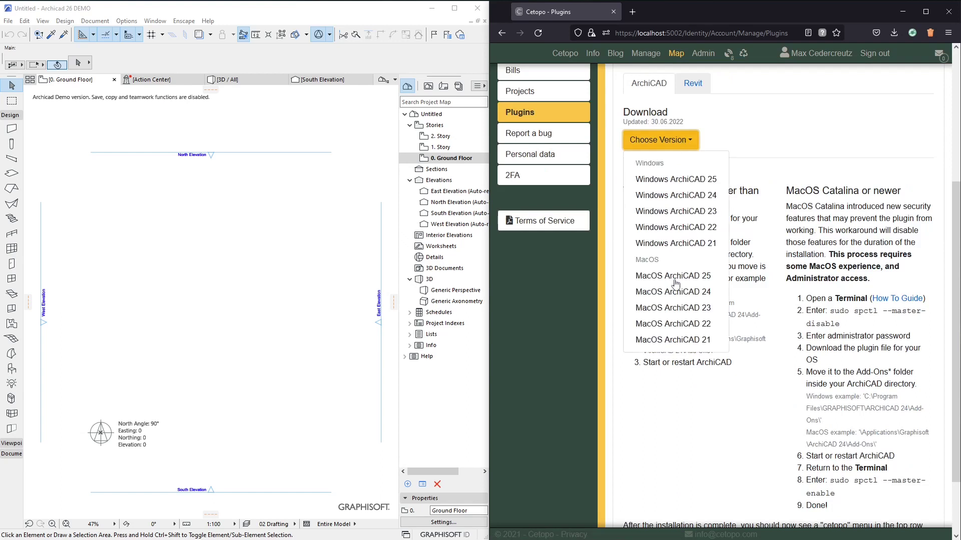
left_click(744, 123)
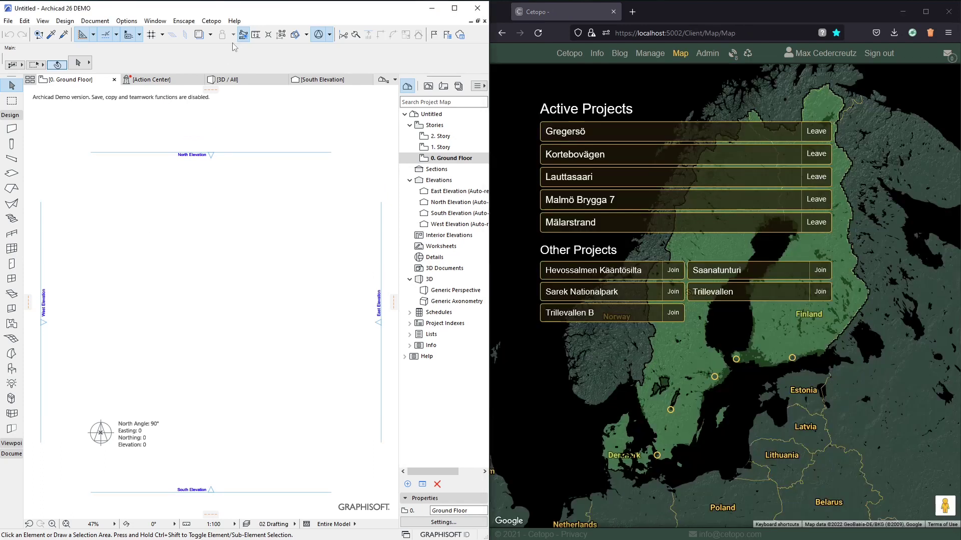
Open the Mälarstrand project and reshape its selection to about 5.93 ha by moving the two eastern corners inward
left_click(211, 21)
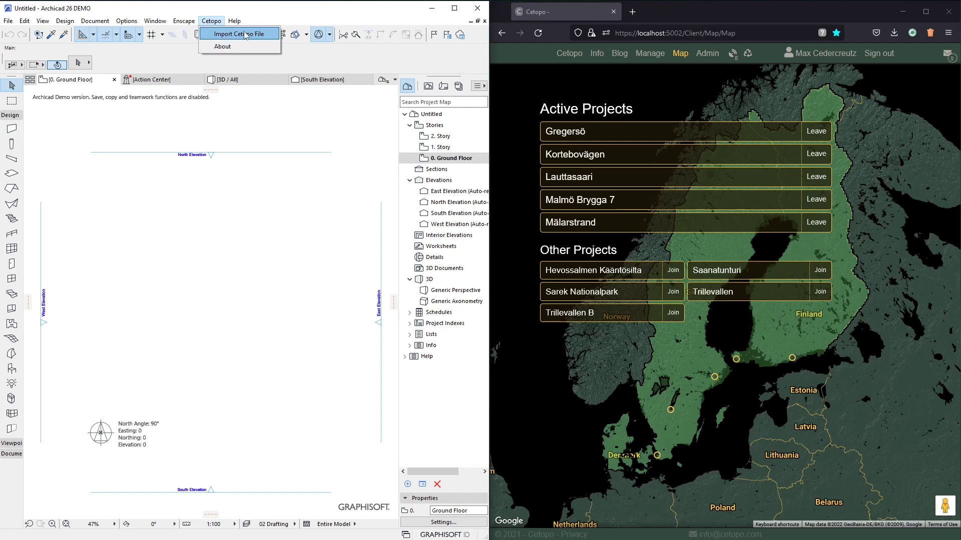
left_click(737, 227)
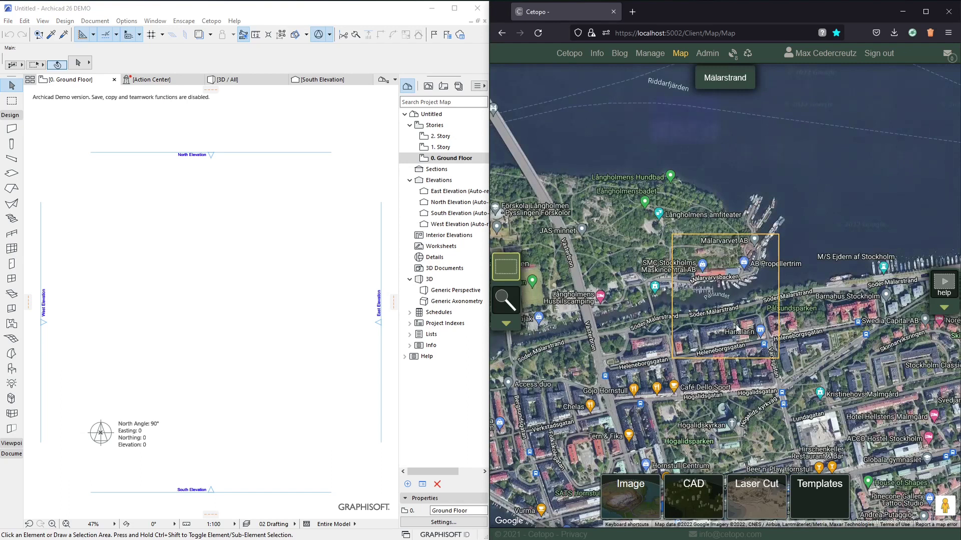
scroll(743, 280, "up", 2)
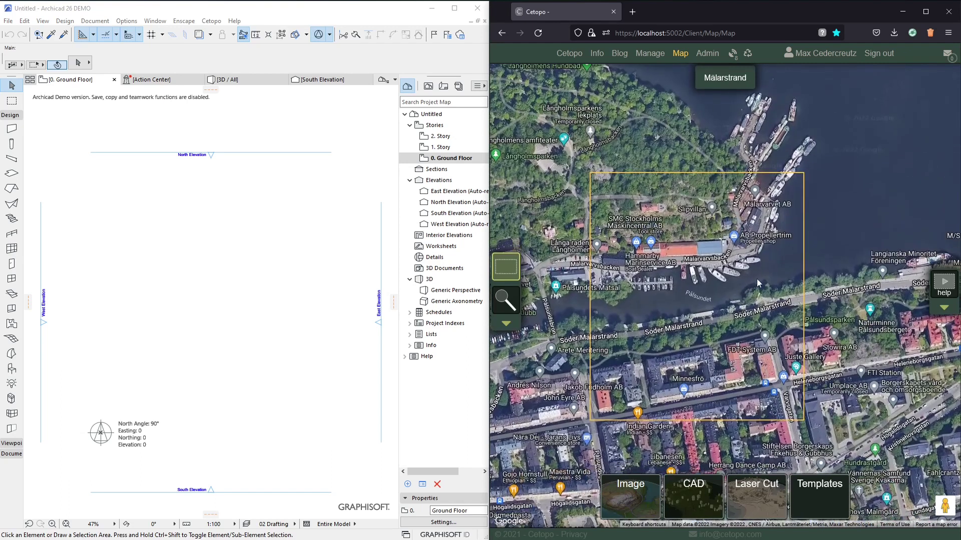
left_click(767, 274)
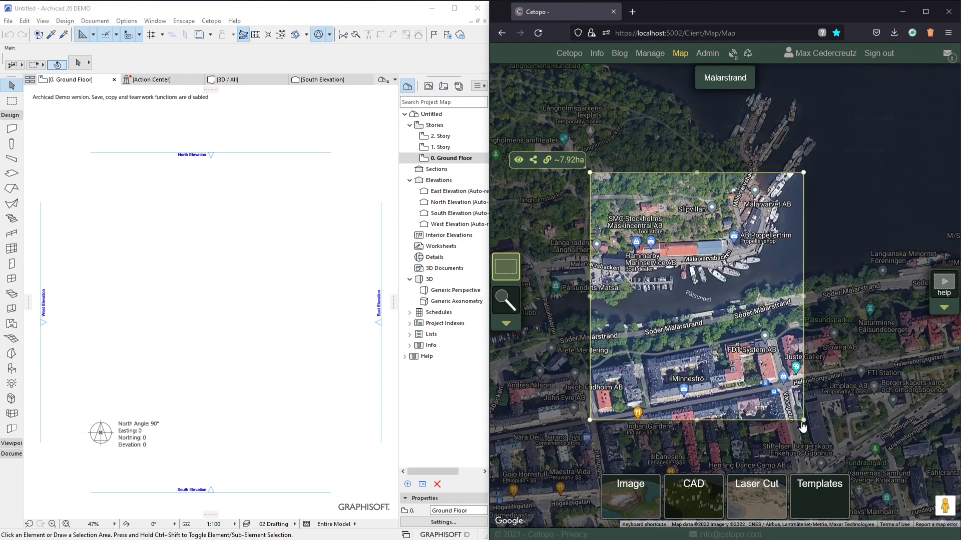
left_click_drag(802, 423, 783, 386)
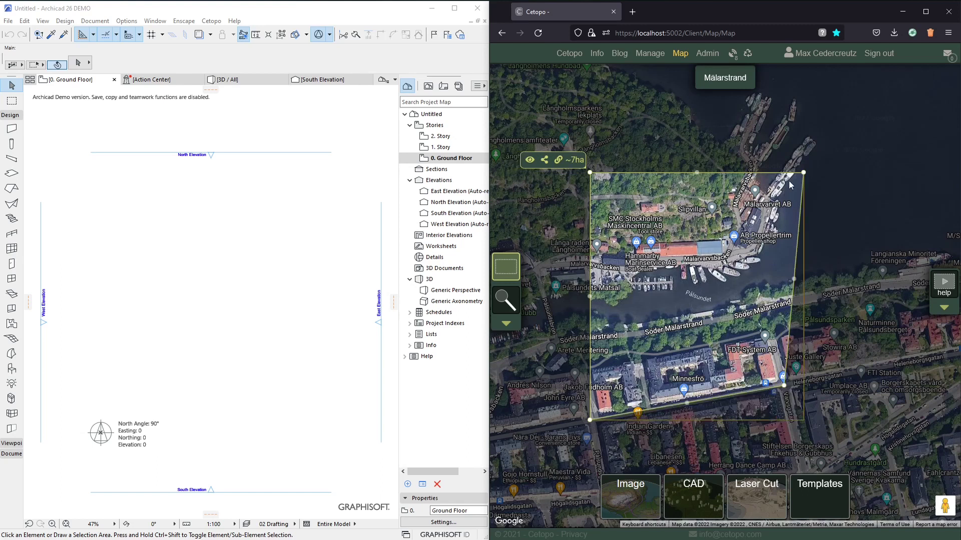
left_click_drag(803, 172, 751, 190)
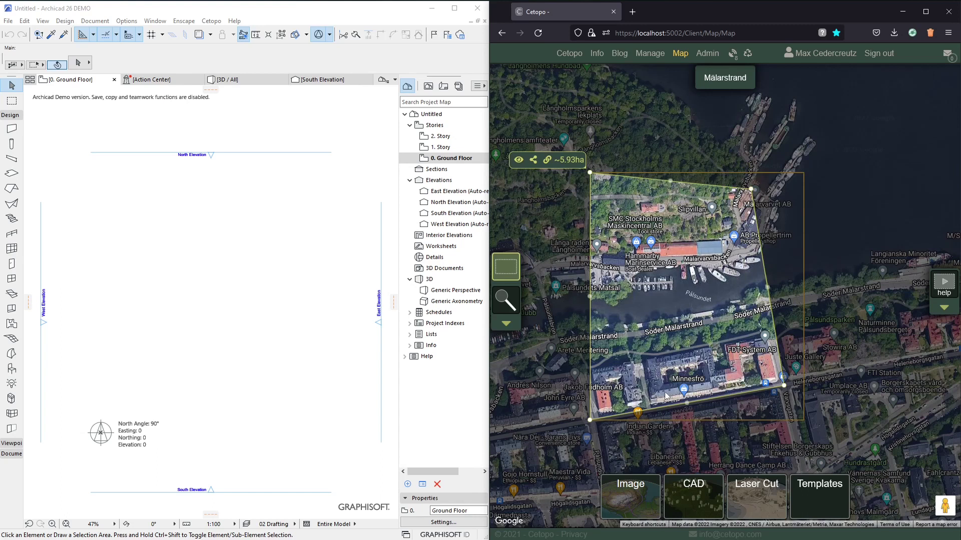
Download the selected area with the ArchiCAD Rough CAD template and open the folder containing Cetopo_CAD_ArchiCAD_6ha(1).zip
left_click(695, 494)
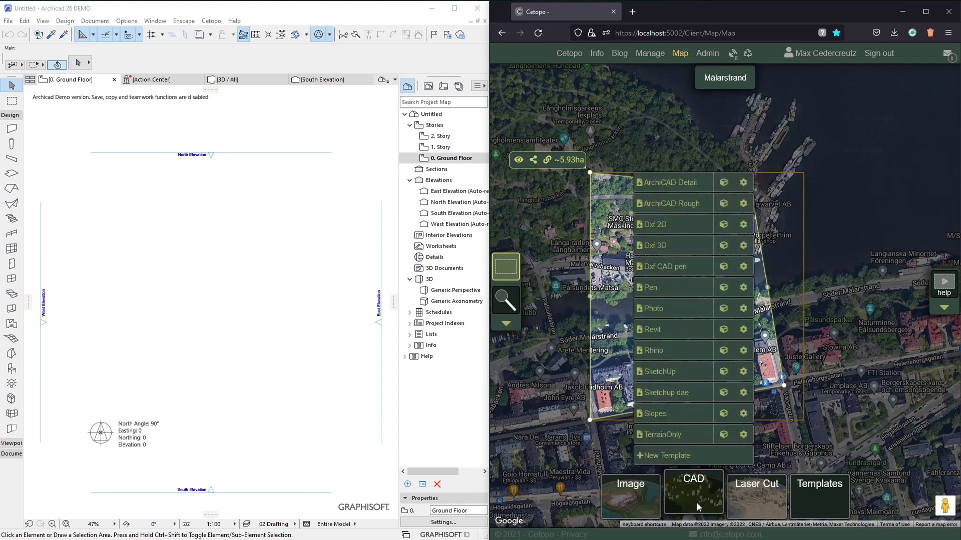
left_click(670, 205)
left_click(667, 298)
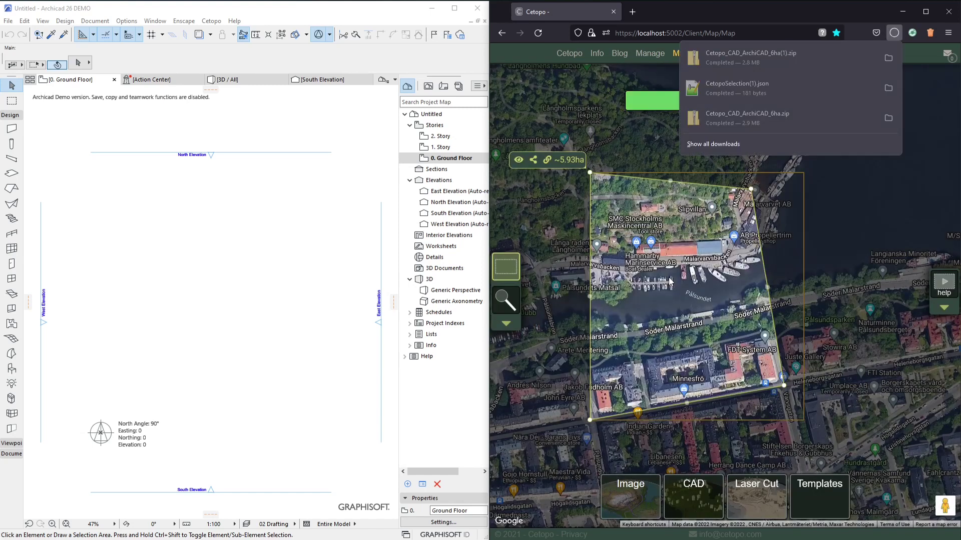
left_click(893, 61)
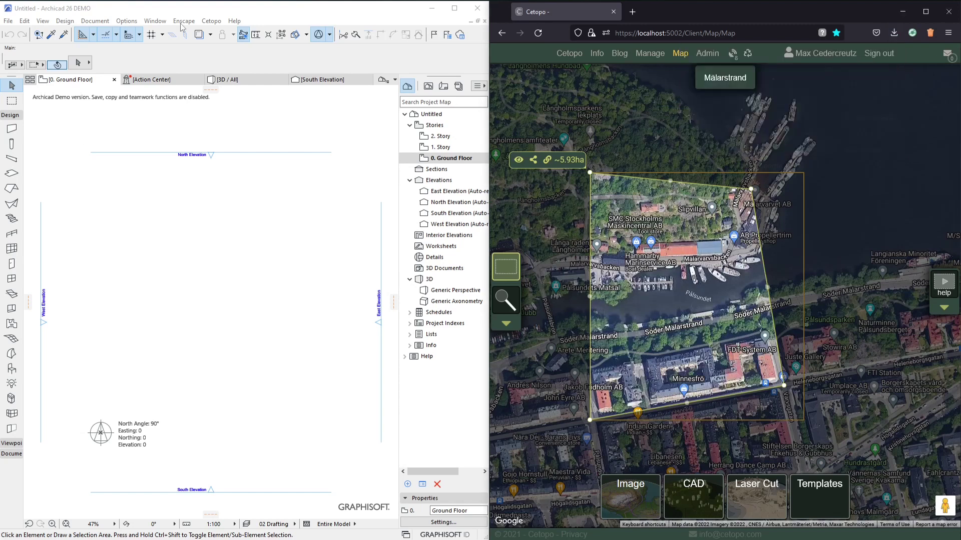
In Archicad, import the Cetopo file map.ctp using the location from the CTP file and deselect the loaded elements
left_click(213, 19)
left_click(211, 34)
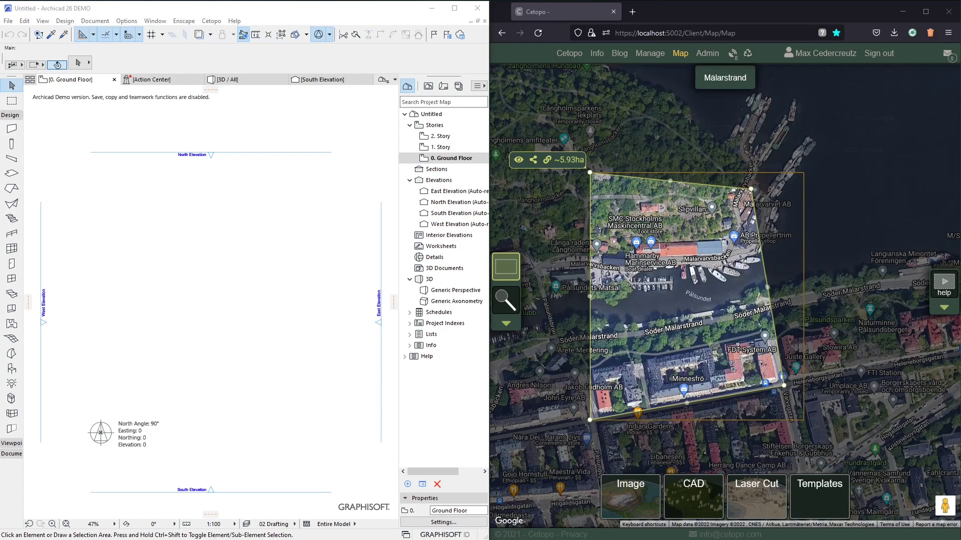
left_click_drag(0, 135, 161, 148)
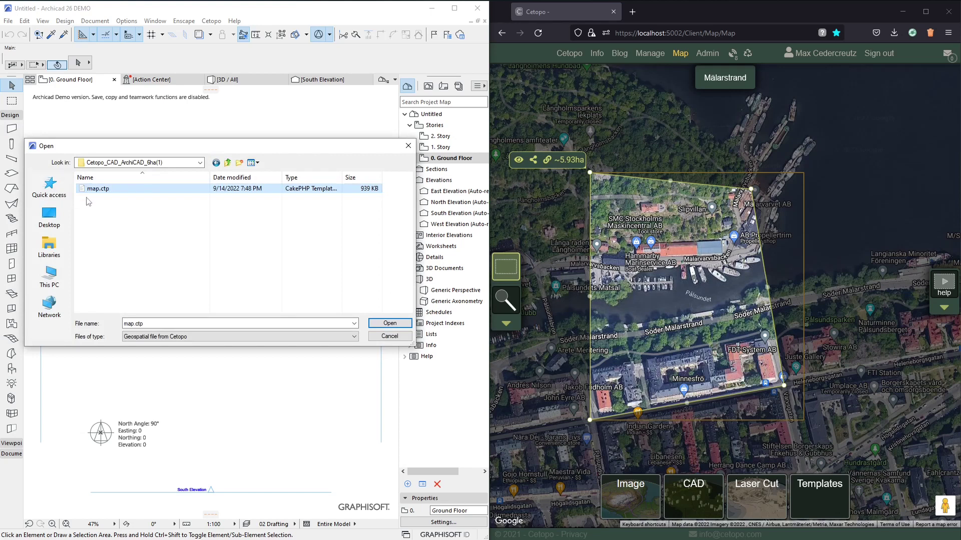
left_click(390, 324)
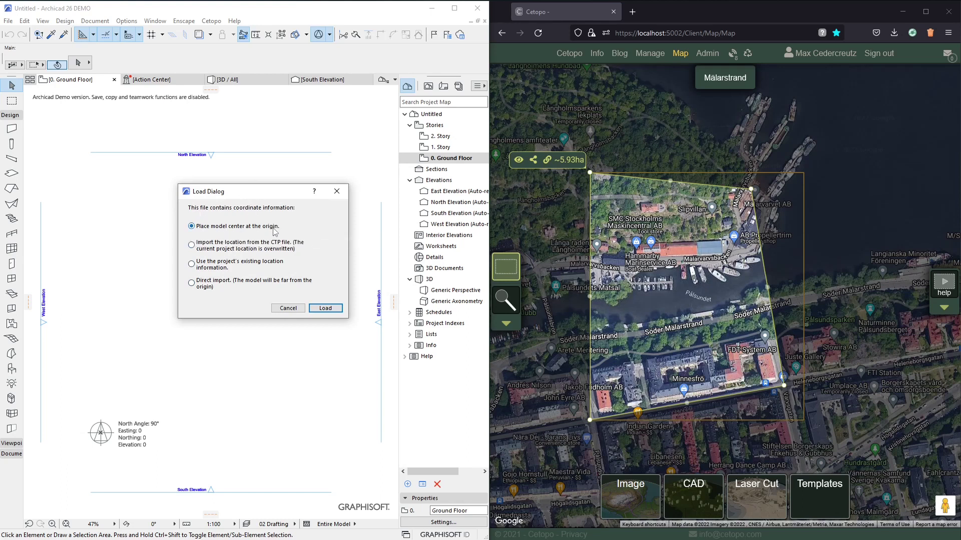
left_click(229, 246)
left_click(325, 309)
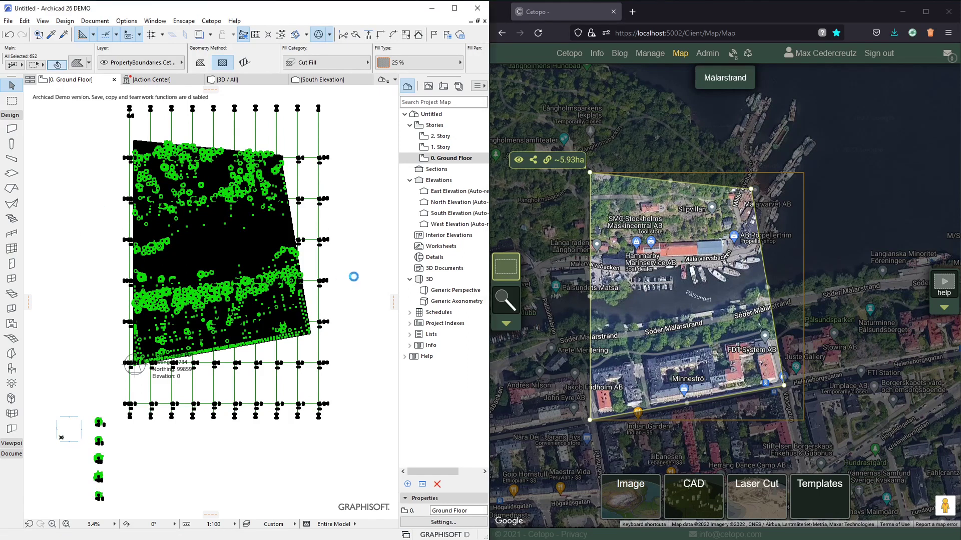
left_click(362, 253)
Examine the imported site on the ground floor plan, including the property labels, trees, WGS84 coordinate grid and survey point
scroll(353, 260, "down", 1)
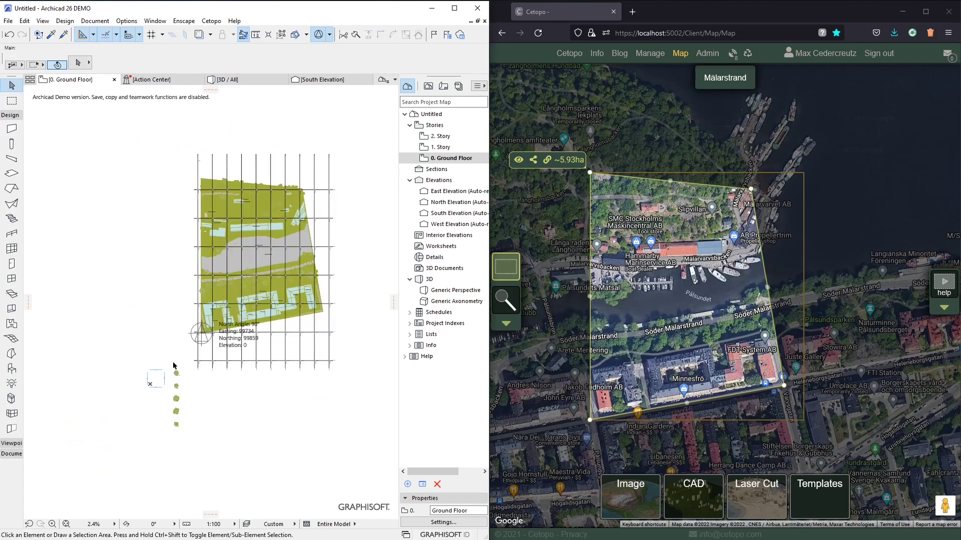
scroll(177, 351, "up", 1)
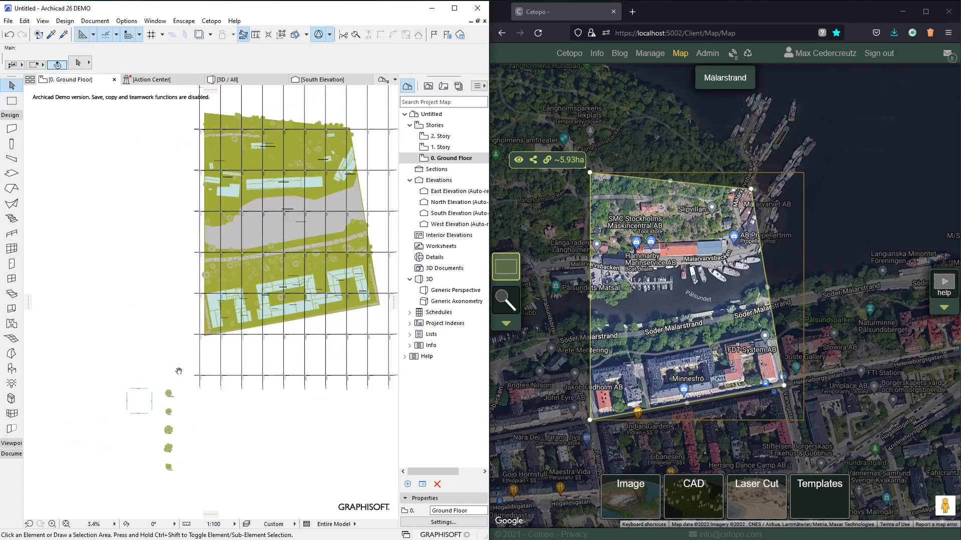
scroll(289, 336, "up", 2)
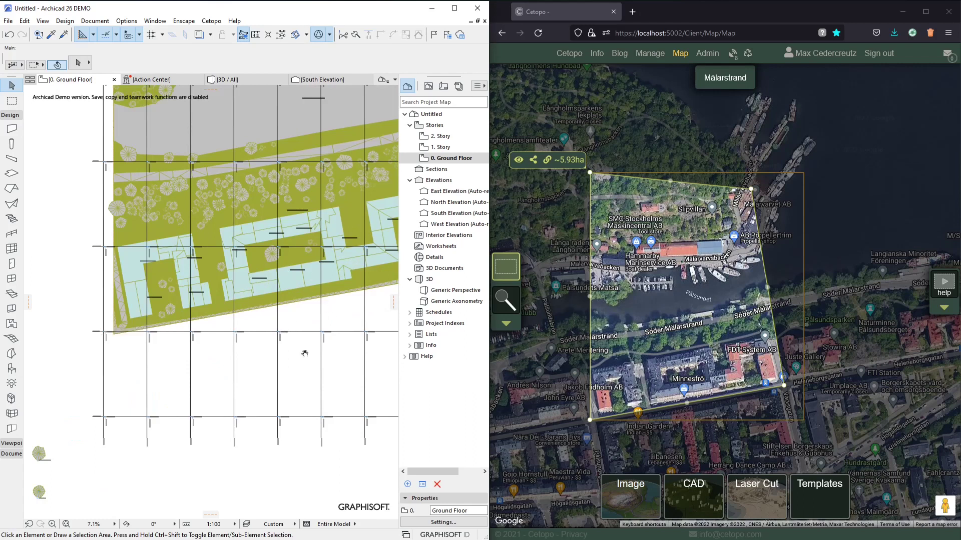
scroll(292, 320, "up", 2)
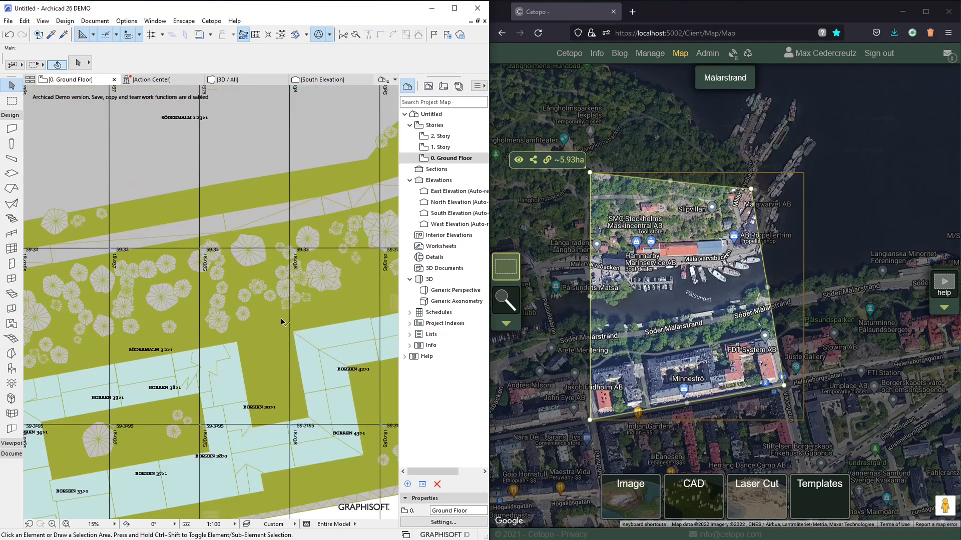
scroll(281, 320, "down", 3)
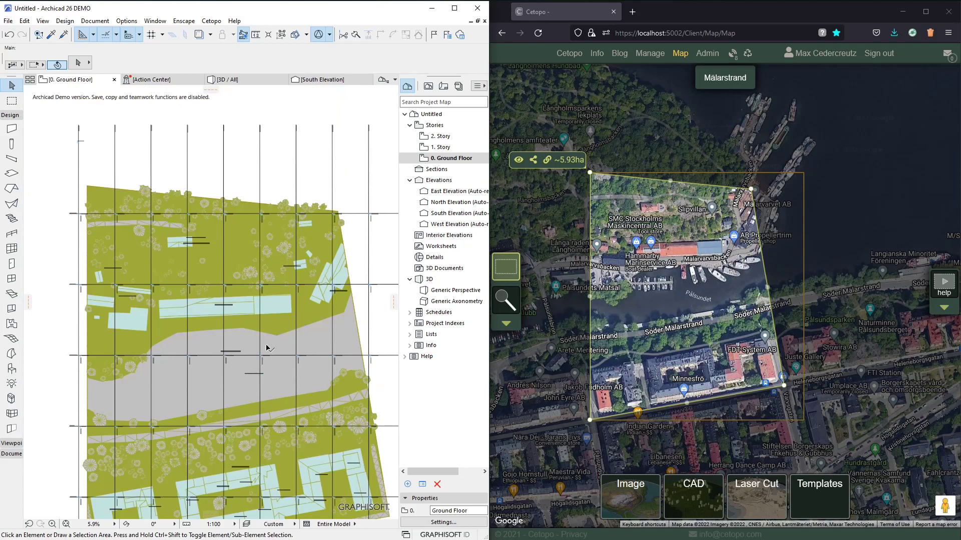
scroll(74, 227, "up", 4)
scroll(74, 227, "up", 1)
middle_click_drag(79, 193, 184, 459)
middle_click_drag(177, 205, 199, 459)
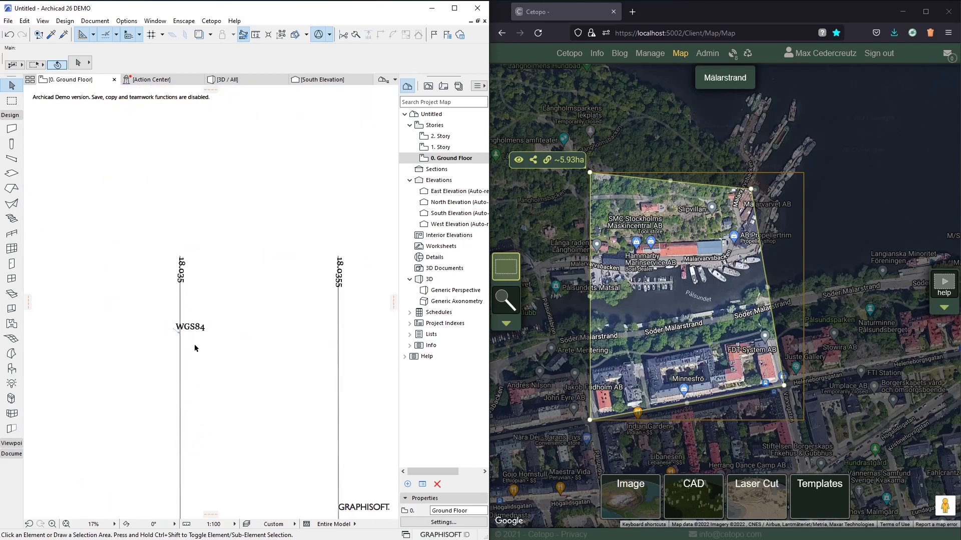
scroll(195, 350, "down", 1)
scroll(195, 341, "down", 10)
scroll(201, 351, "down", 3)
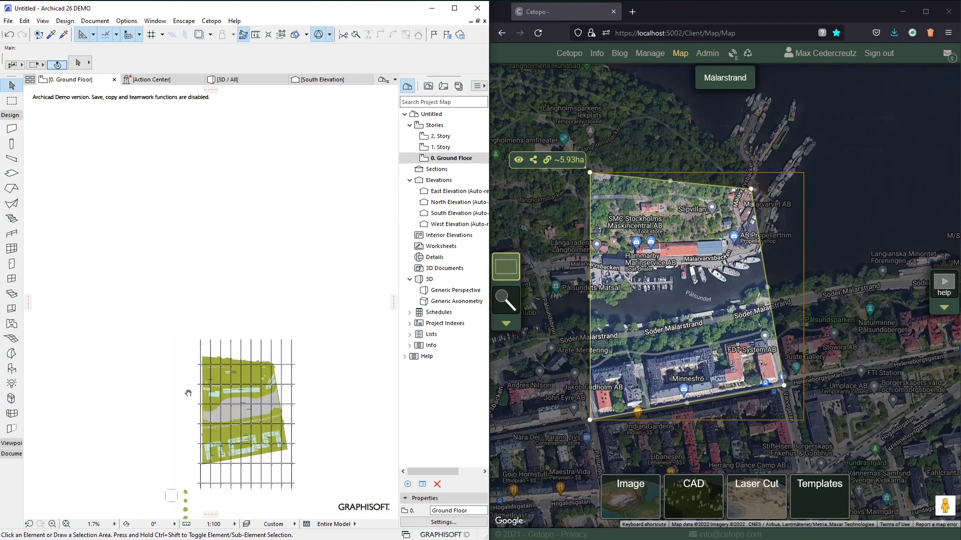
middle_click_drag(187, 393, 174, 321)
scroll(187, 417, "up", 3)
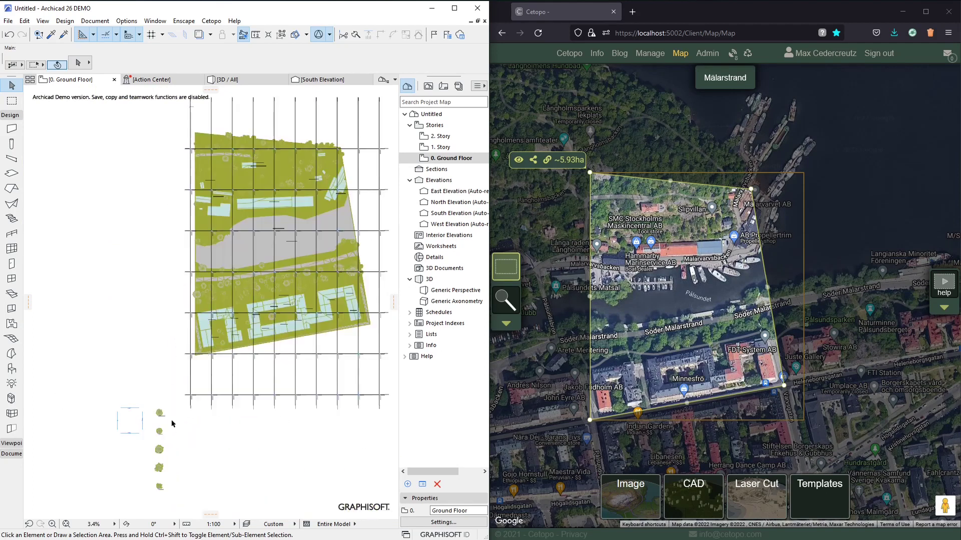
scroll(177, 421, "up", 3)
middle_click_drag(198, 389, 129, 357)
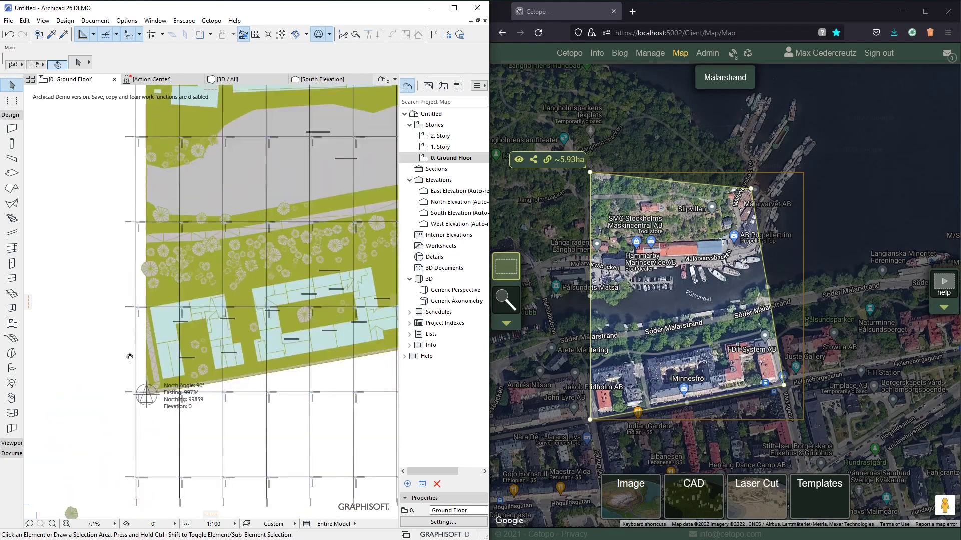
Inspect the imported terrain, buildings, water and trees in the 3D perspective view from several angles
left_click(236, 80)
middle_click_drag(249, 198, 16, 301)
scroll(175, 287, "down", 1)
middle_click_drag(192, 326, 109, 388, "shift")
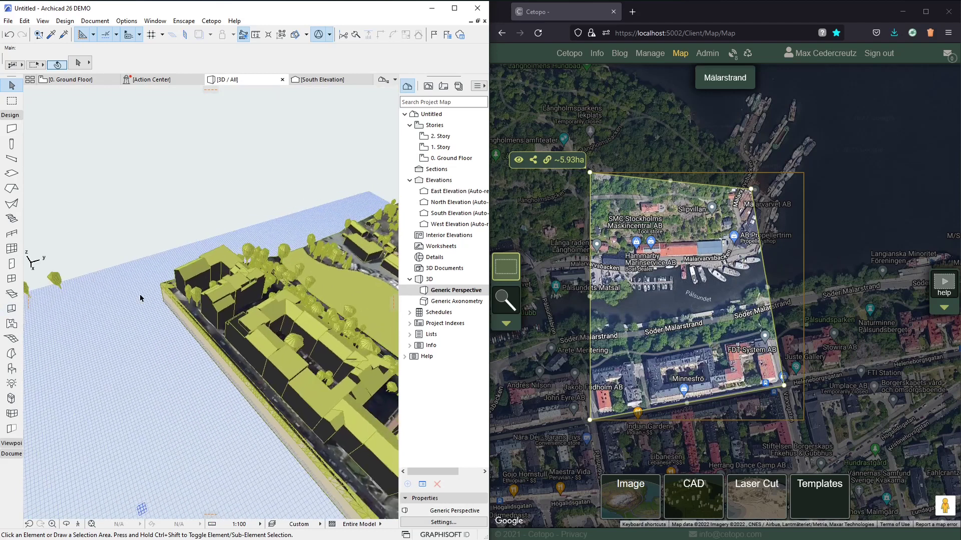
scroll(167, 265, "down", 4)
middle_click_drag(357, 293, 187, 287)
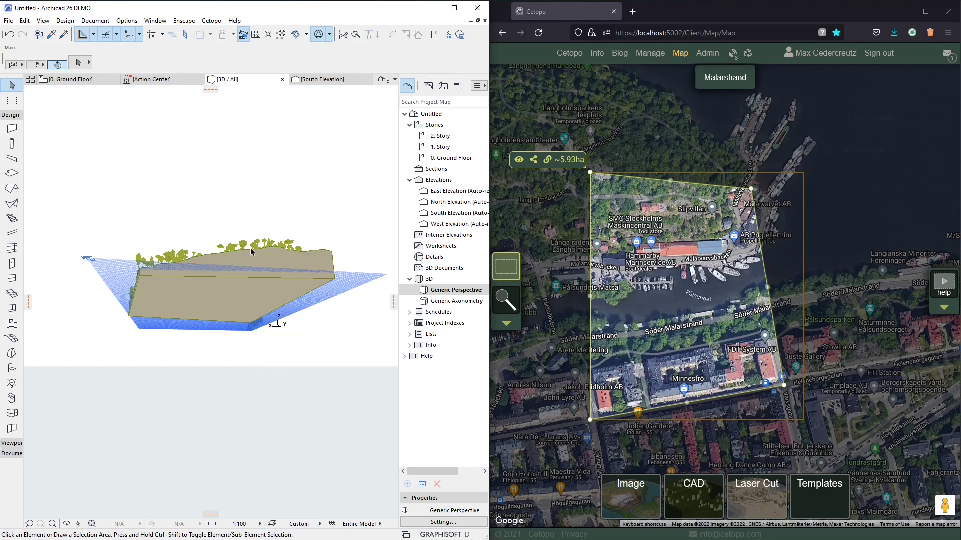
mouse_move(270, 217)
middle_mouse_down("shift")
mouse_move(315, 345)
mouse_move(235, 328)
middle_mouse_up("shift")
scroll(222, 261, "up", 2)
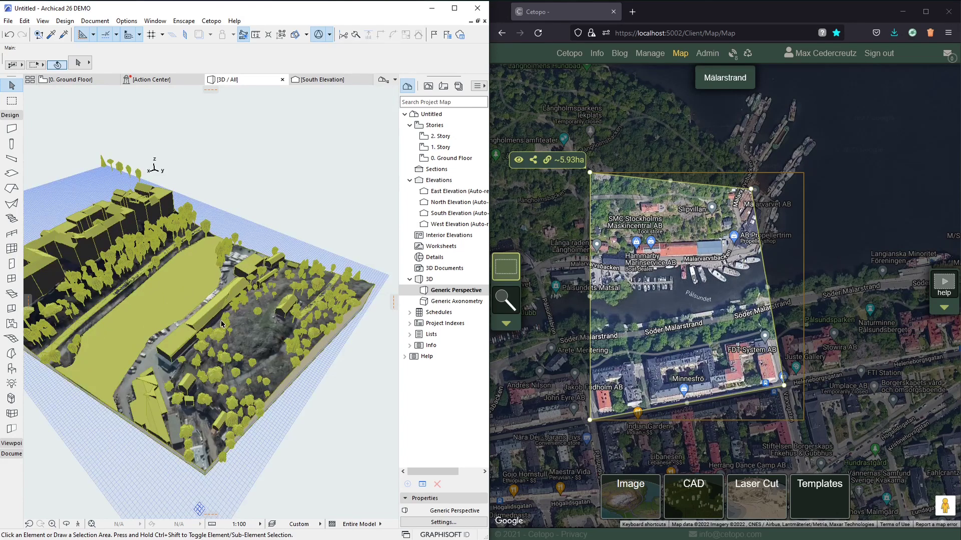
scroll(222, 324, "up", 2)
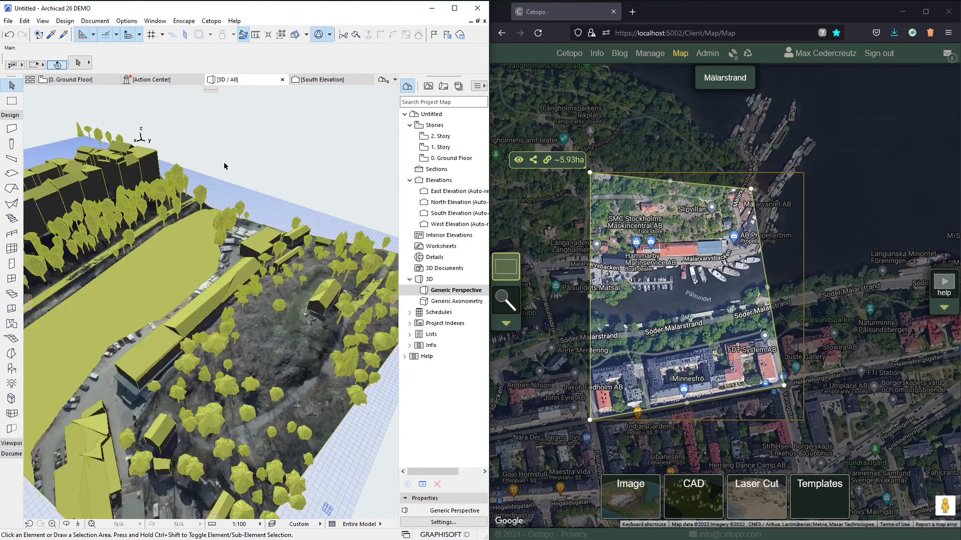
middle_click_drag(224, 166, 340, 169, "shift")
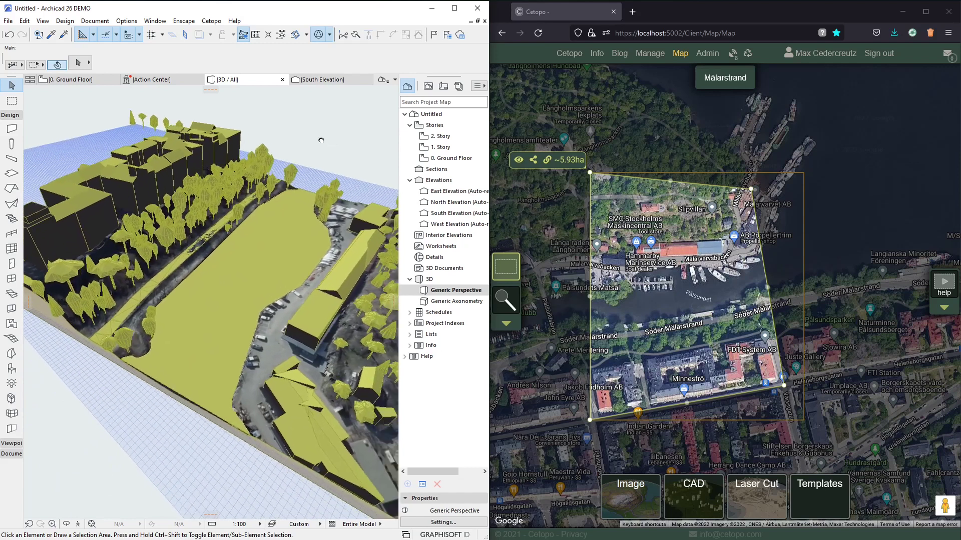
left_click_drag(314, 139, 364, 359)
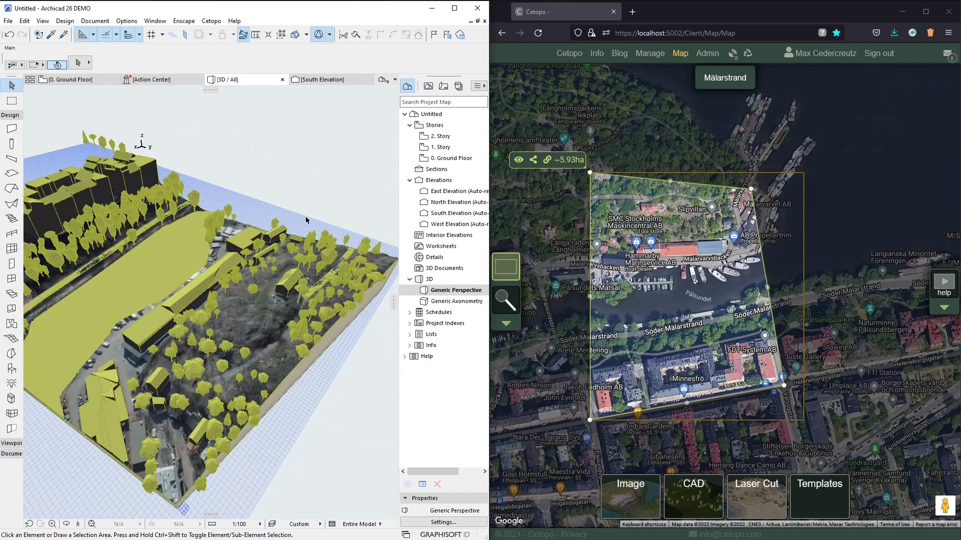
left_click_drag(326, 176, 301, 192)
scroll(273, 193, "down", 3)
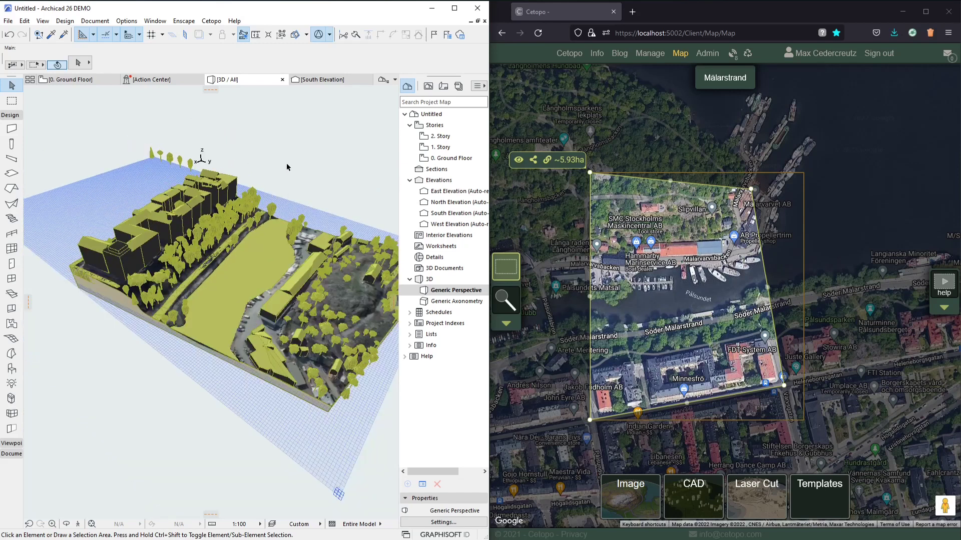
left_click_drag(275, 155, 342, 164)
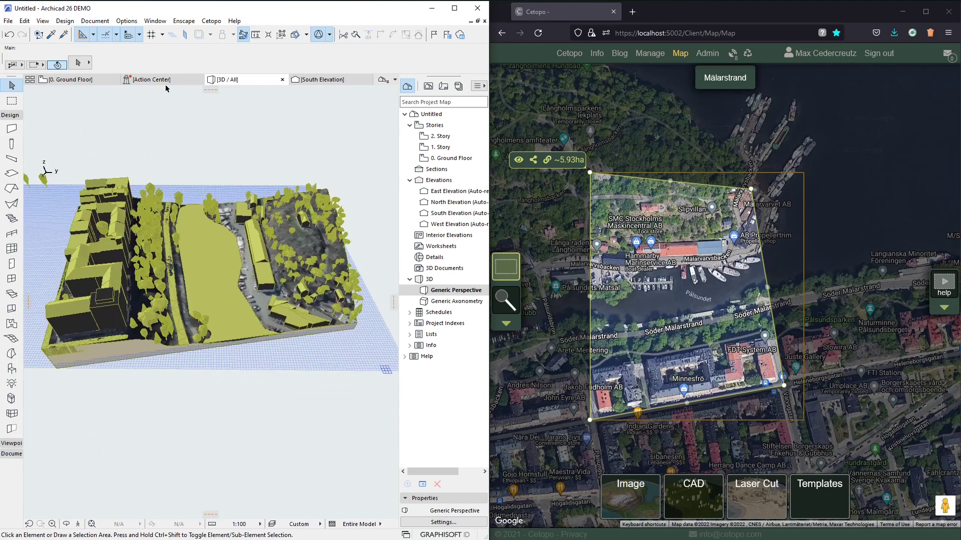
Review the project's location settings, including the coordinates, survey point position, map projection, easting on the map and north angle
left_click(128, 20)
left_click(127, 21)
left_click(95, 21)
mouse_move(113, 37)
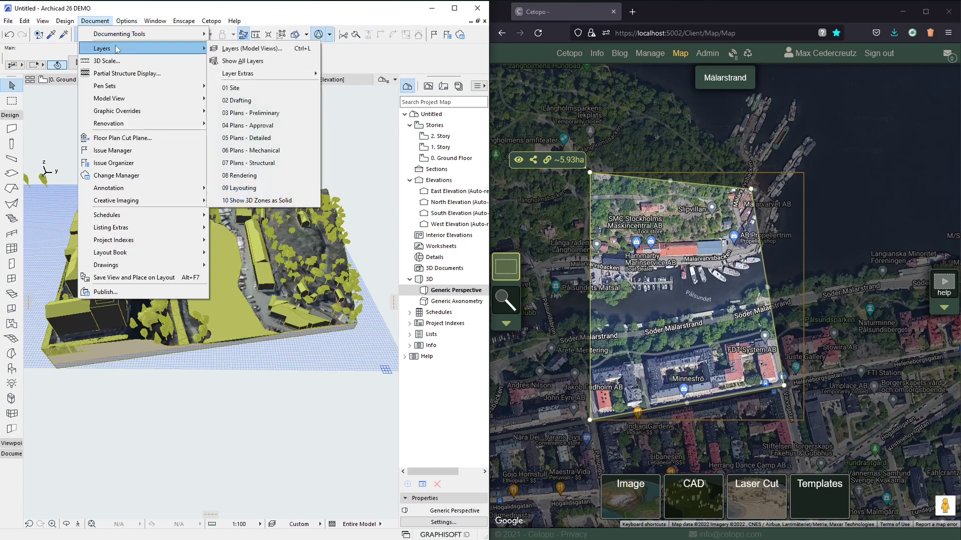
mouse_move(127, 20)
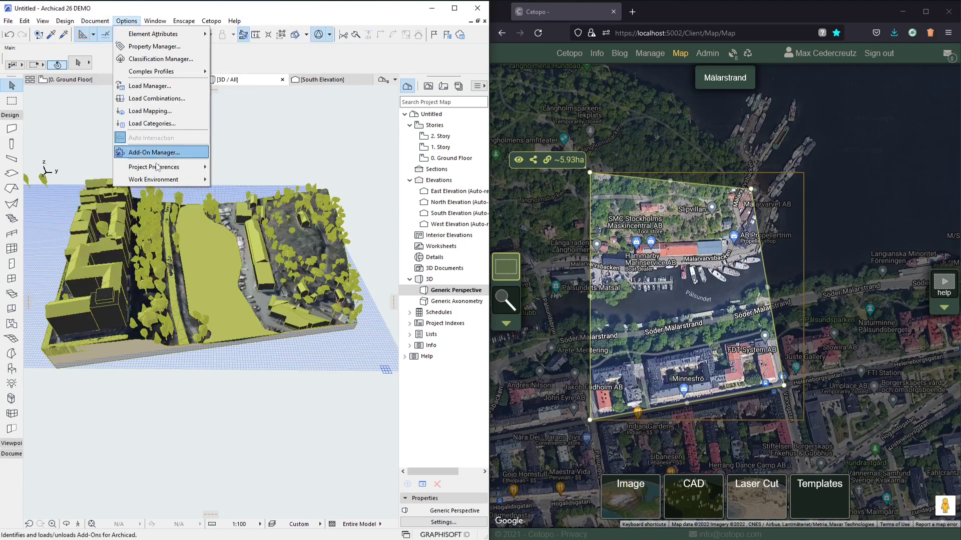
mouse_move(157, 170)
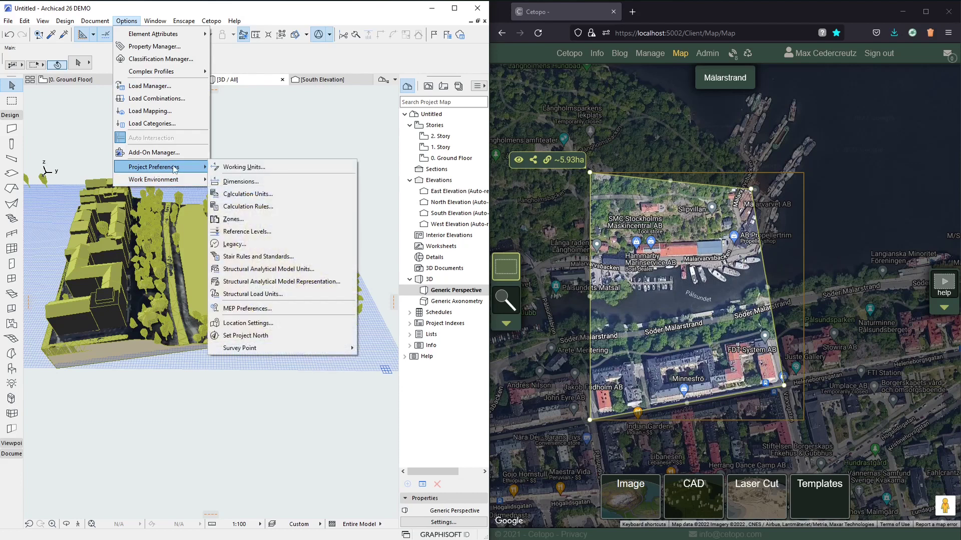
left_click(259, 326)
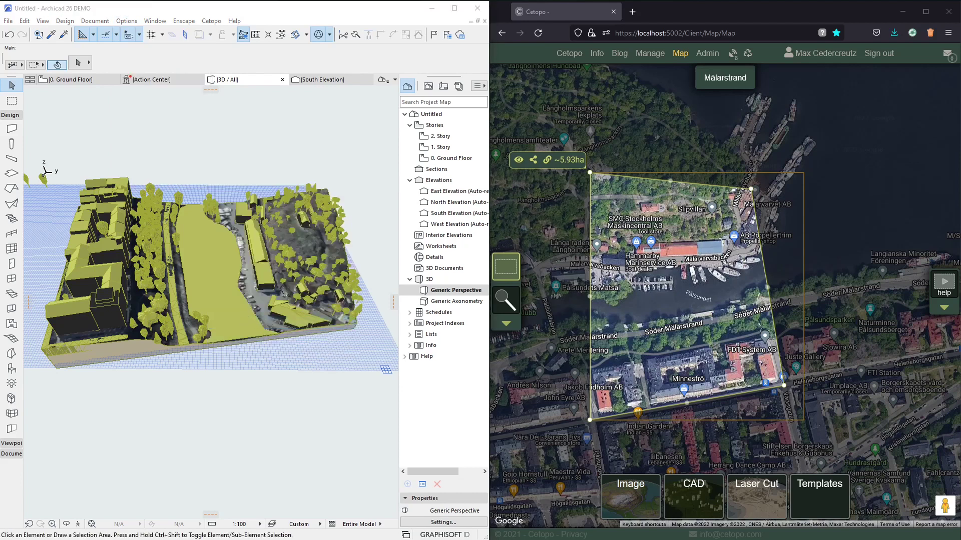
key("Tab")
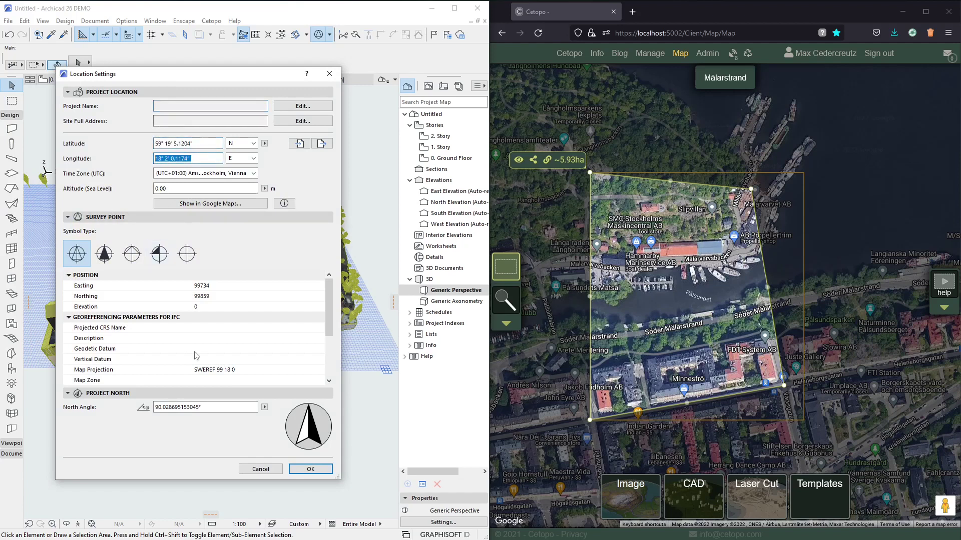
left_click(242, 370)
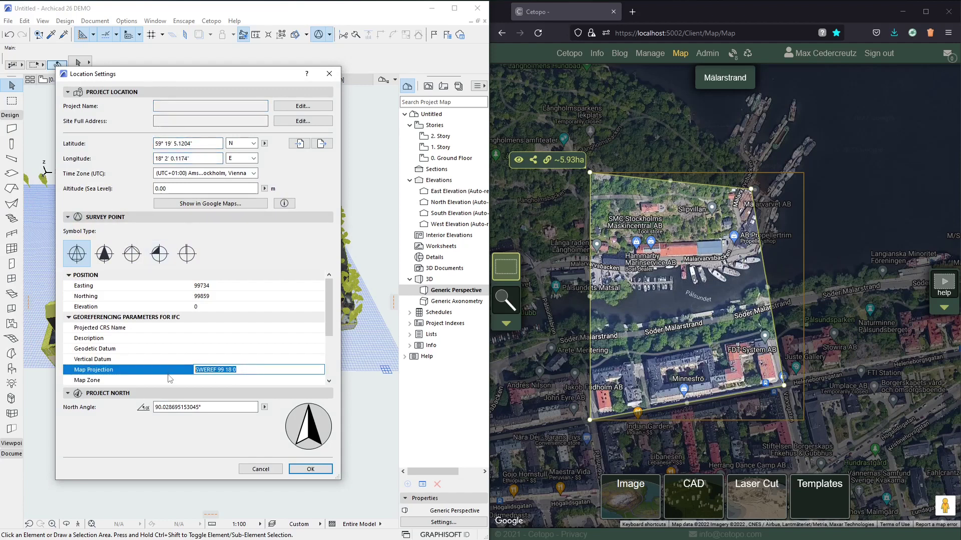
left_click(243, 381)
scroll(242, 380, "down", 3)
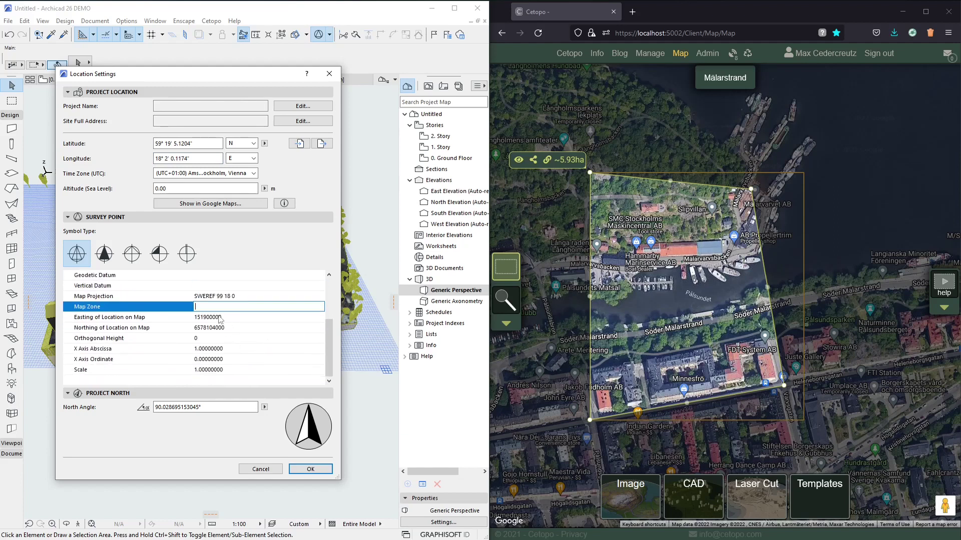
left_click(224, 317)
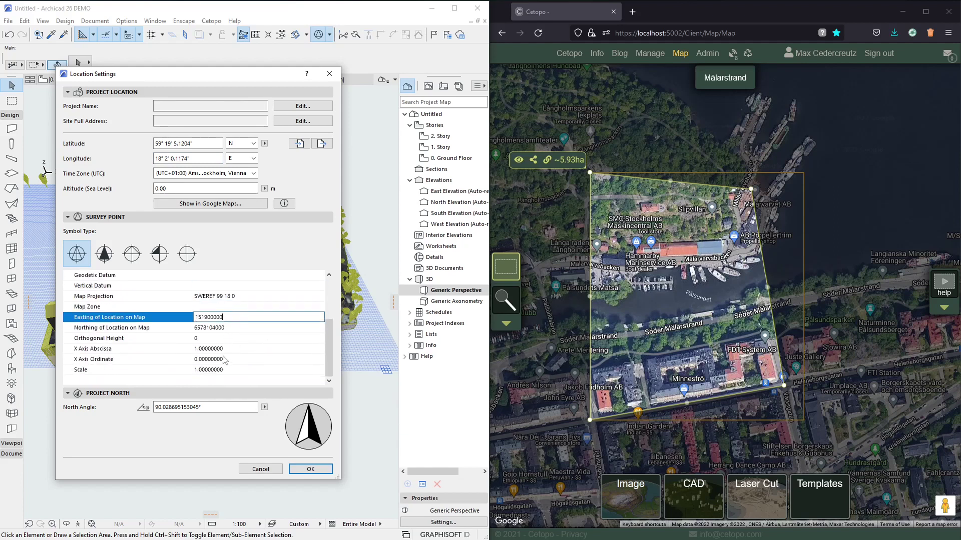
scroll(238, 353, "up", 3)
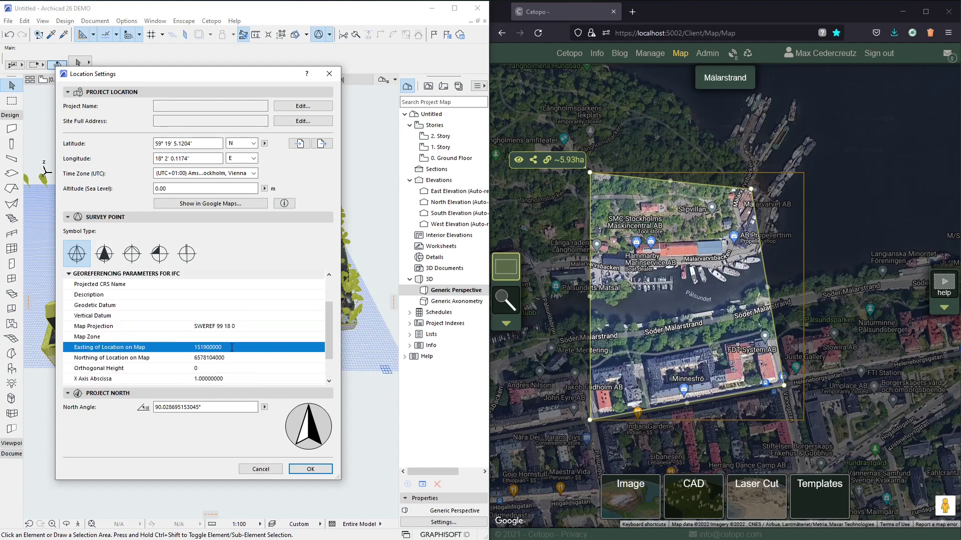
left_click_drag(216, 408, 145, 399)
left_click(311, 469)
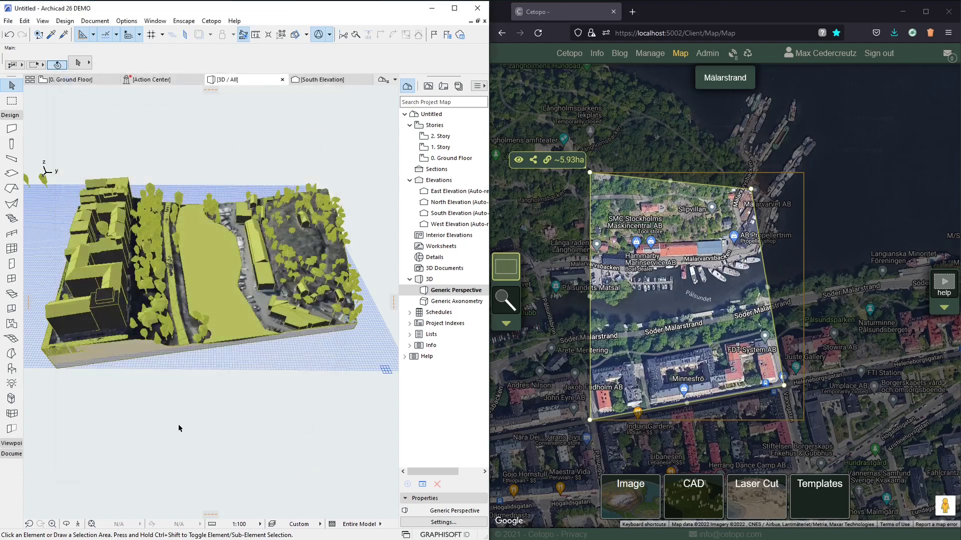
Hide the Buildings layer with the Cetopo extension in the model view layer settings
left_click(126, 22)
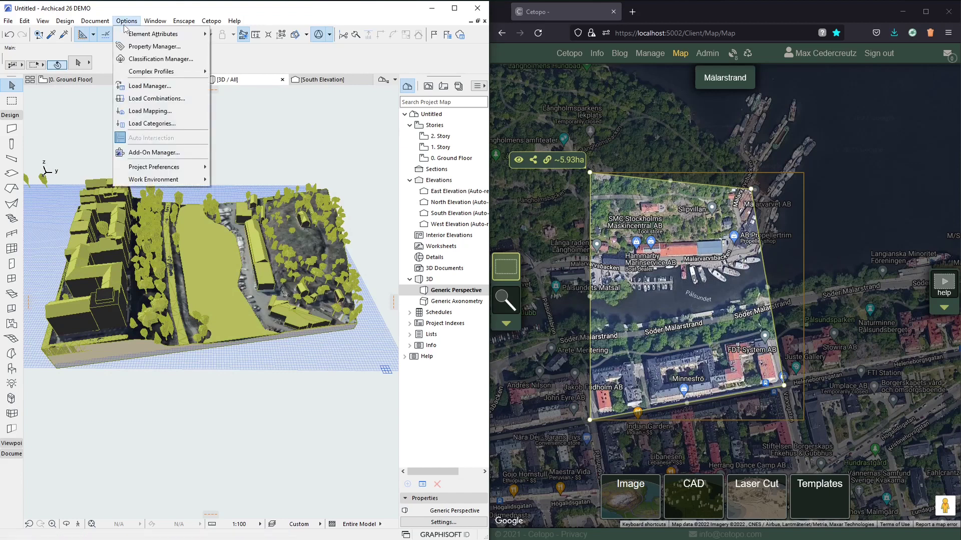
mouse_move(94, 21)
mouse_move(105, 50)
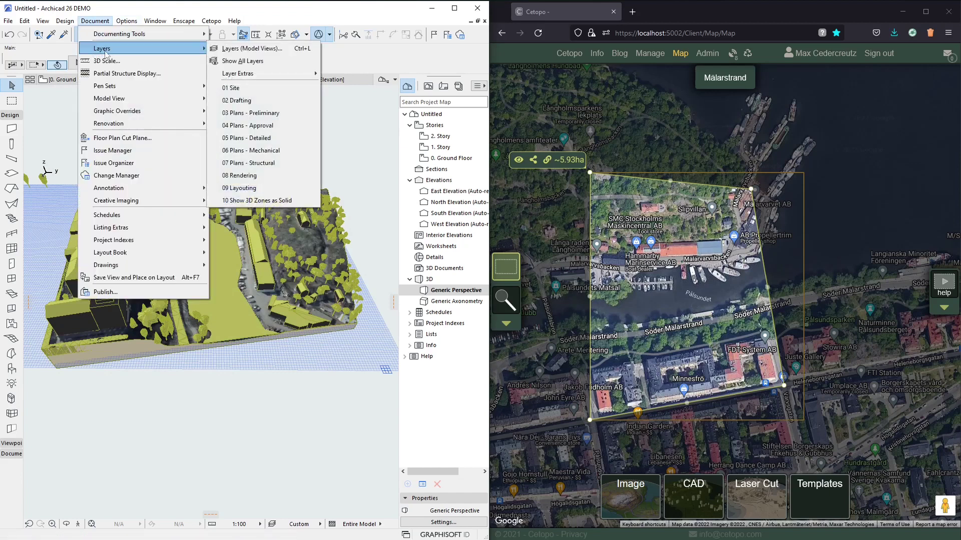
left_click(255, 50)
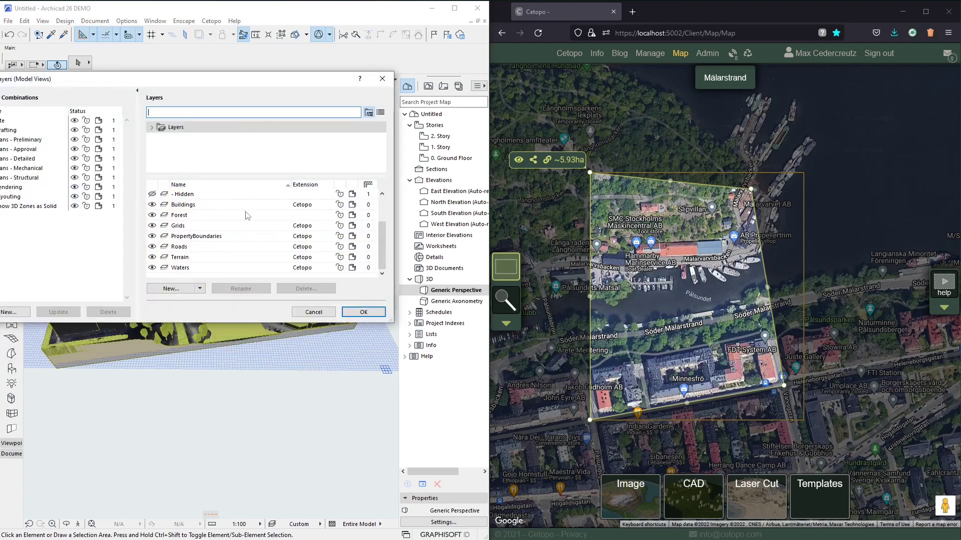
left_click_drag(261, 82, 285, 41)
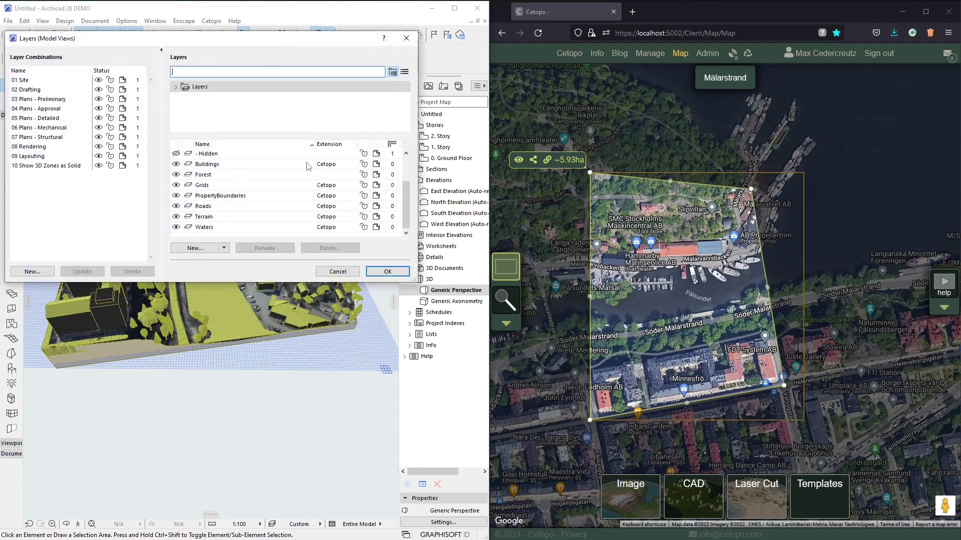
left_click(176, 165)
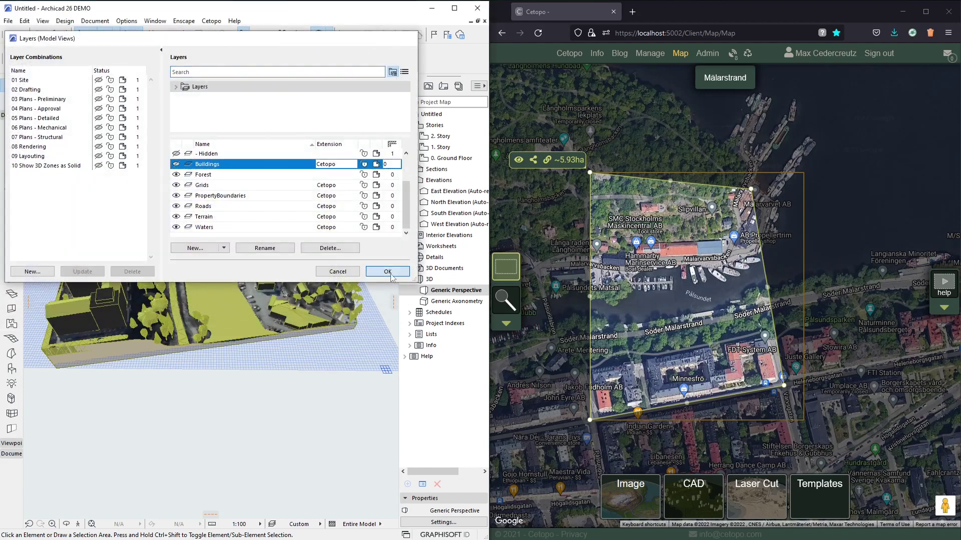
left_click(391, 273)
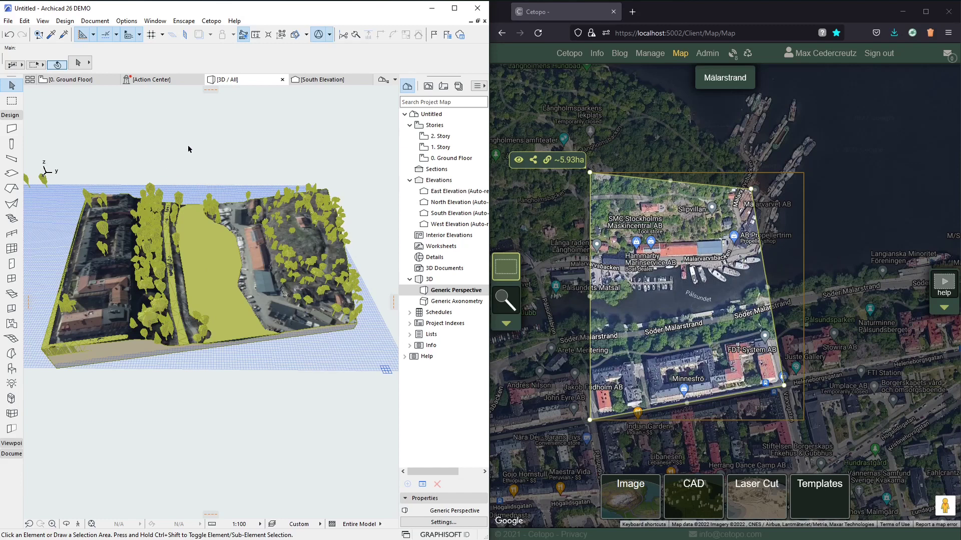
Inspect the textured terrain beneath the hidden buildings, along with the trees and water, from several 3D angles
middle_click_drag(228, 150, 238, 165)
scroll(112, 306, "up", 10)
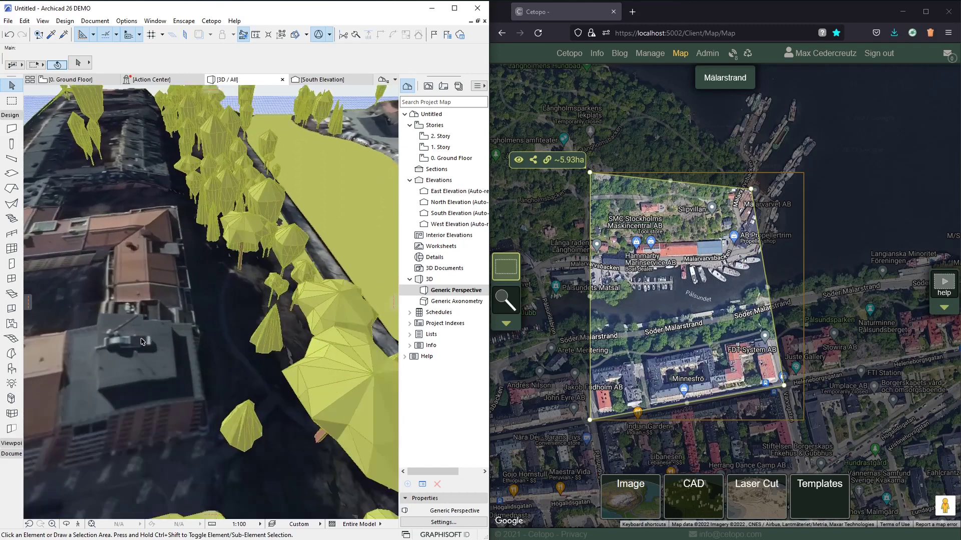
middle_click_drag(217, 307, 182, 408, "shift")
scroll(182, 408, "down", 10)
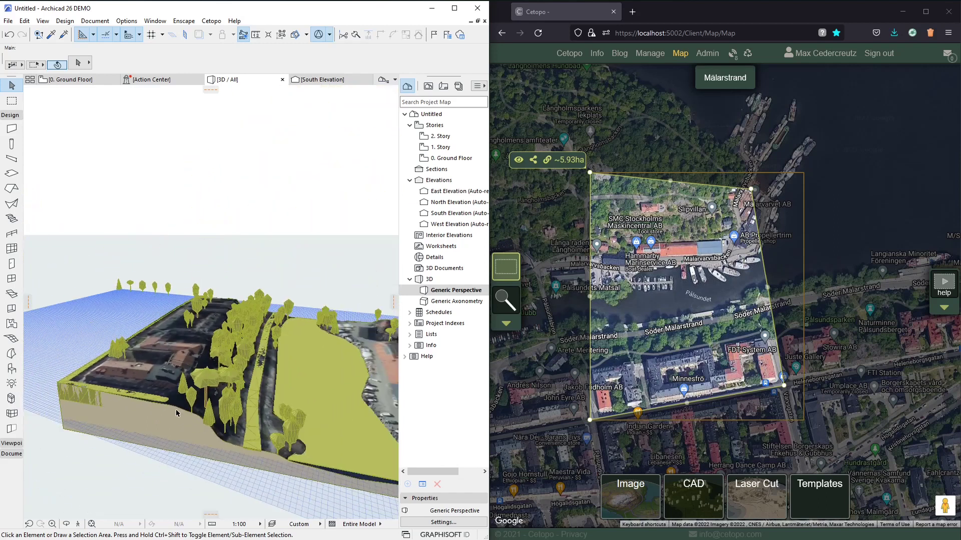
middle_click_drag(226, 368, 146, 261, "shift")
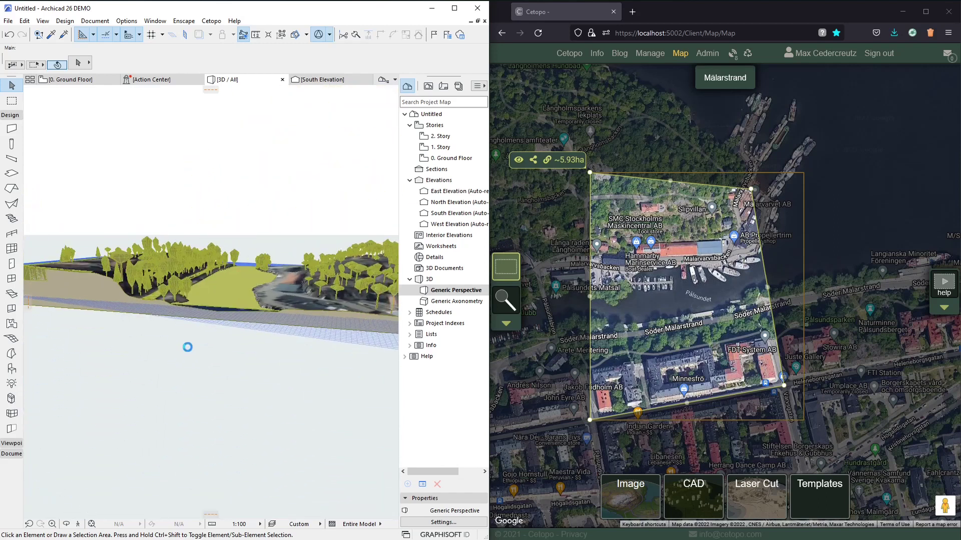
middle_click_drag(188, 347, 188, 349, "shift")
middle_click_drag(259, 428, 226, 395, "shift")
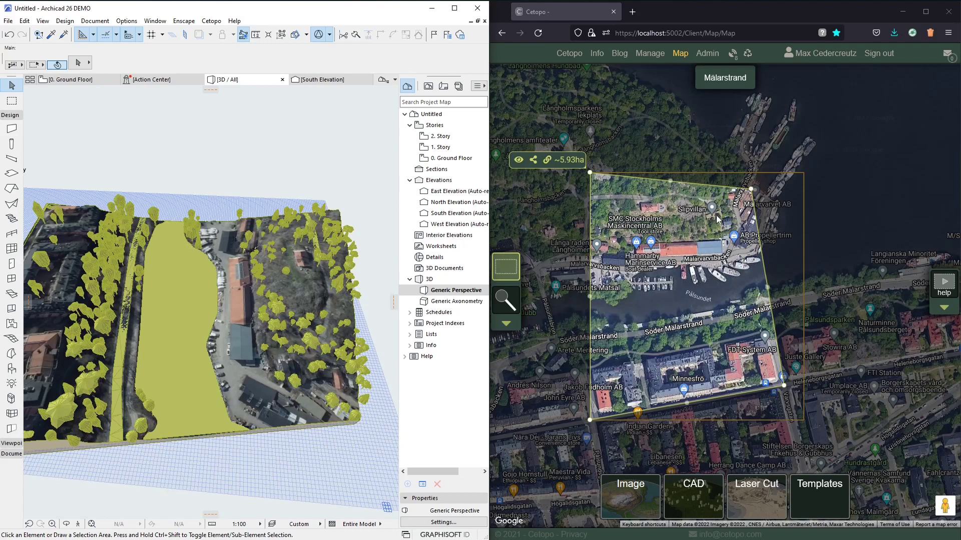
In the Cetopo browser map, cut a rectangular hole around Slipvillan and switch the hole mode to treat it as the inner region
scroll(719, 220, "up", 1)
left_click_drag(695, 219, 753, 193)
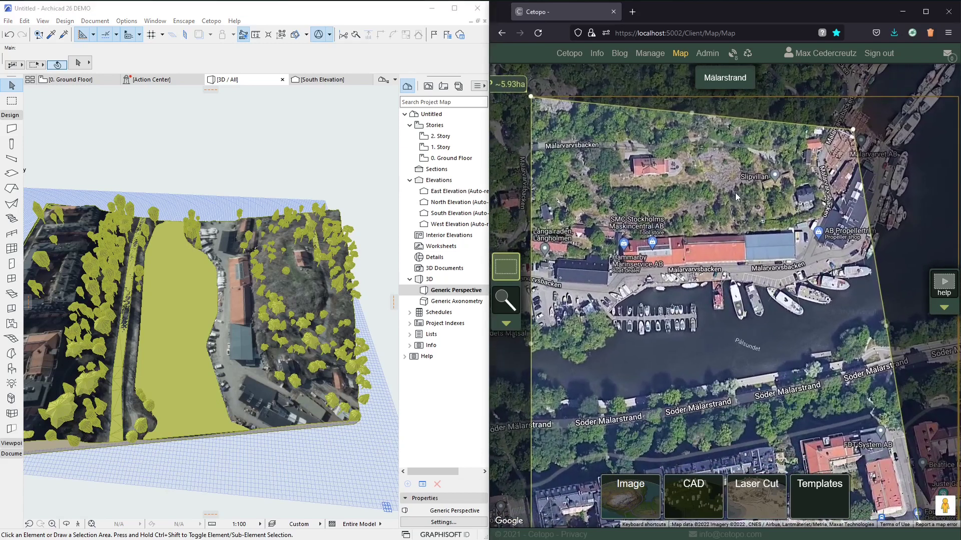
left_click_drag(836, 169, 584, 261)
left_click_drag(818, 151, 666, 252)
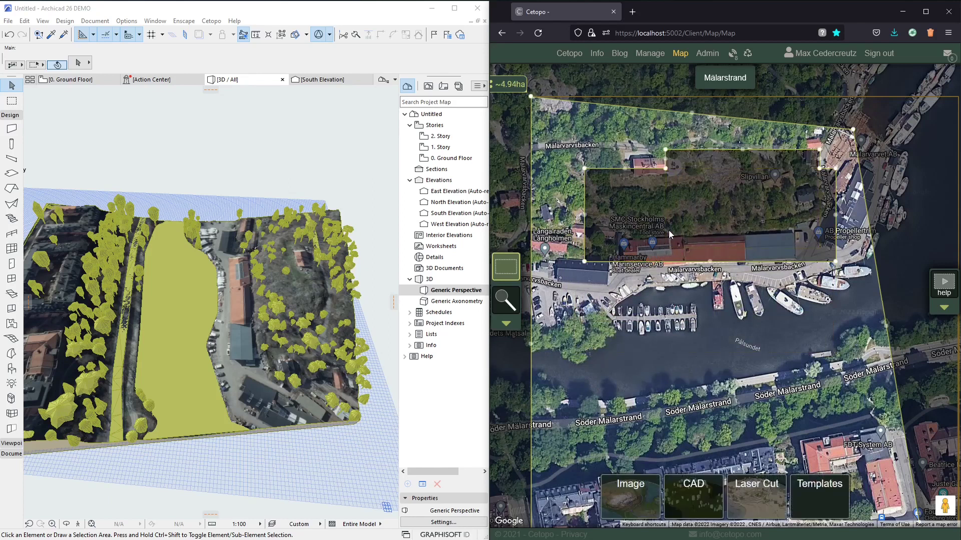
left_click_drag(811, 151, 675, 249)
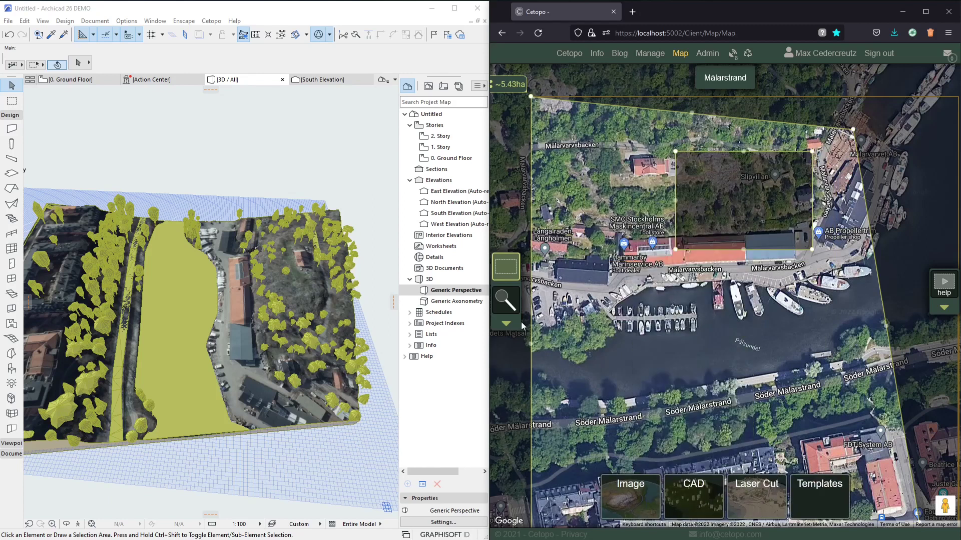
left_click(508, 323)
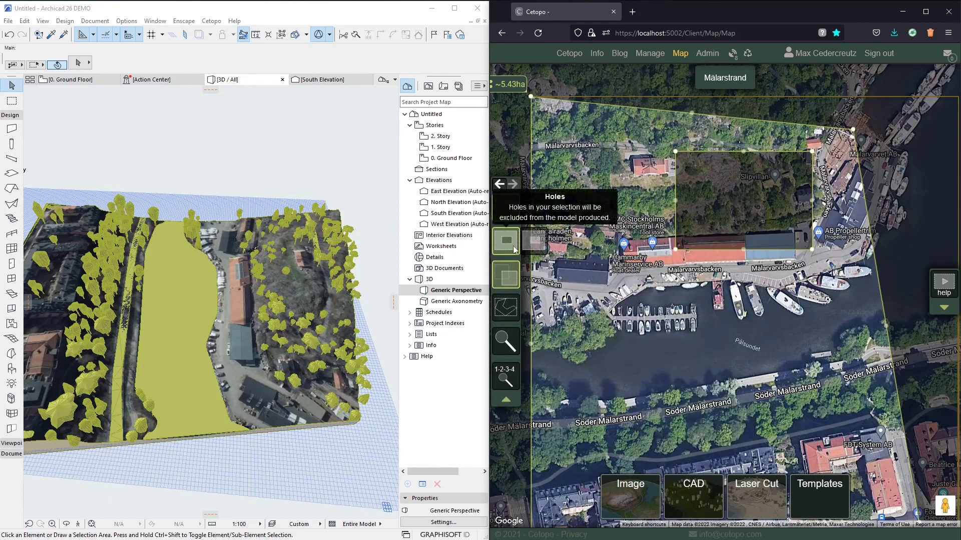
left_click(536, 243)
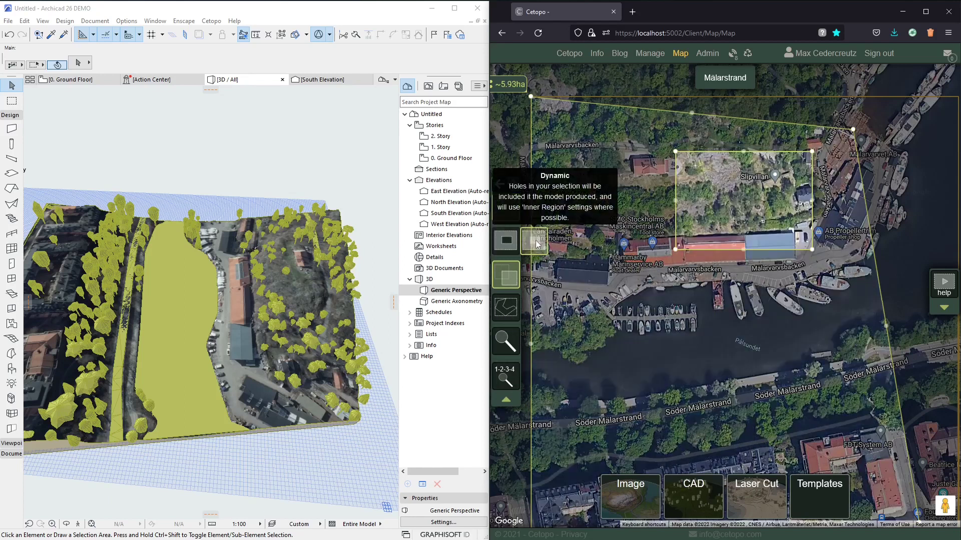
Set the terrain's outer tolerance to 0.5 m in the ArchiCAD Detail CAD template and download the model with these settings
left_click(695, 494)
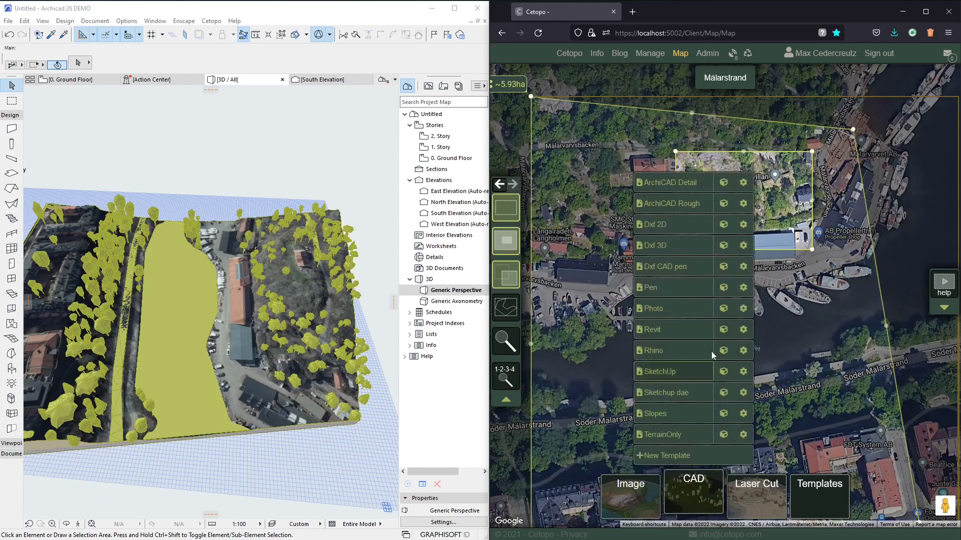
left_click(743, 184)
left_click(631, 447)
left_click(630, 447)
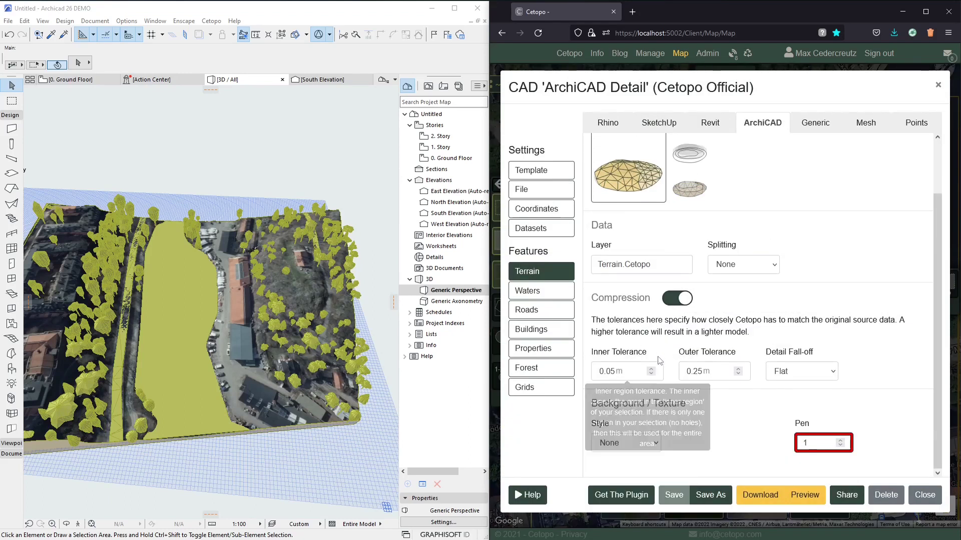
mouse_move(608, 374)
mouse_move(698, 369)
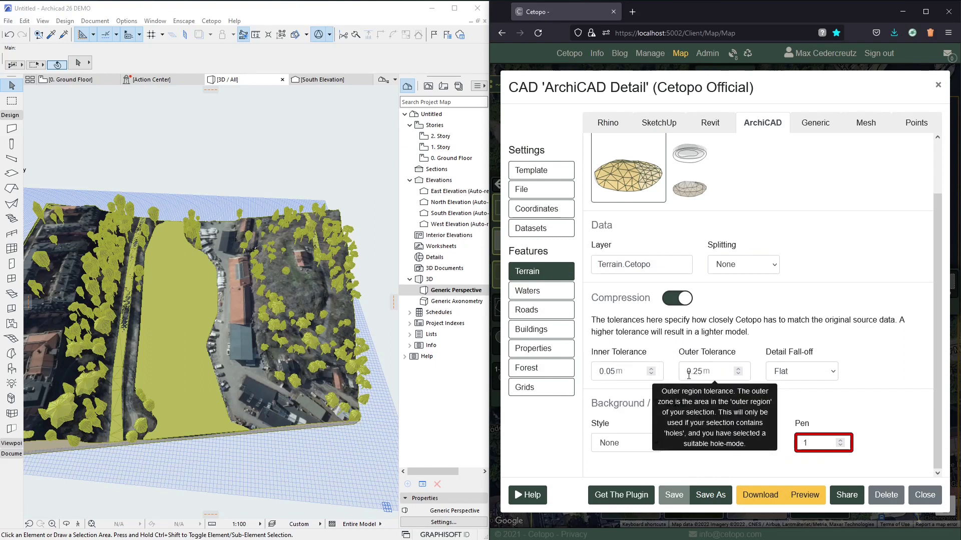
type("5")
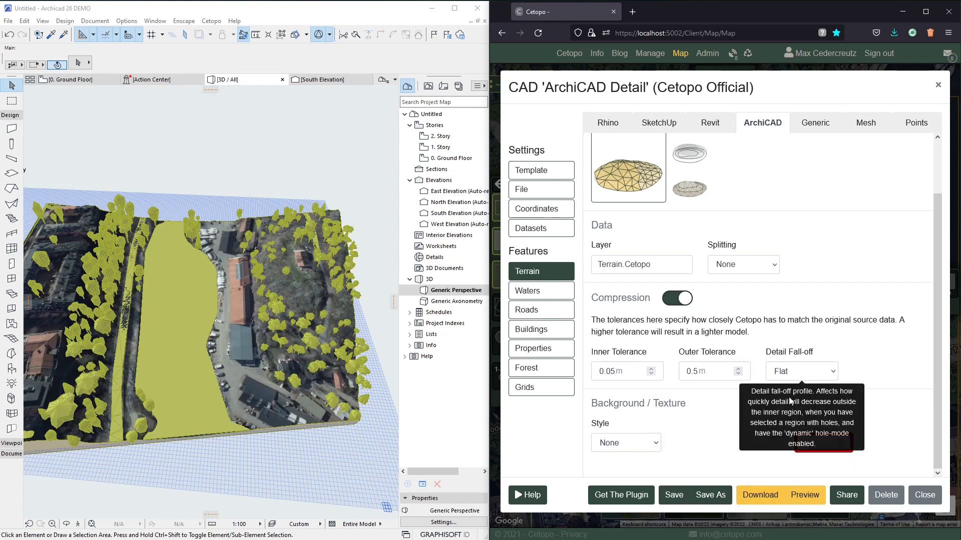
left_click(773, 495)
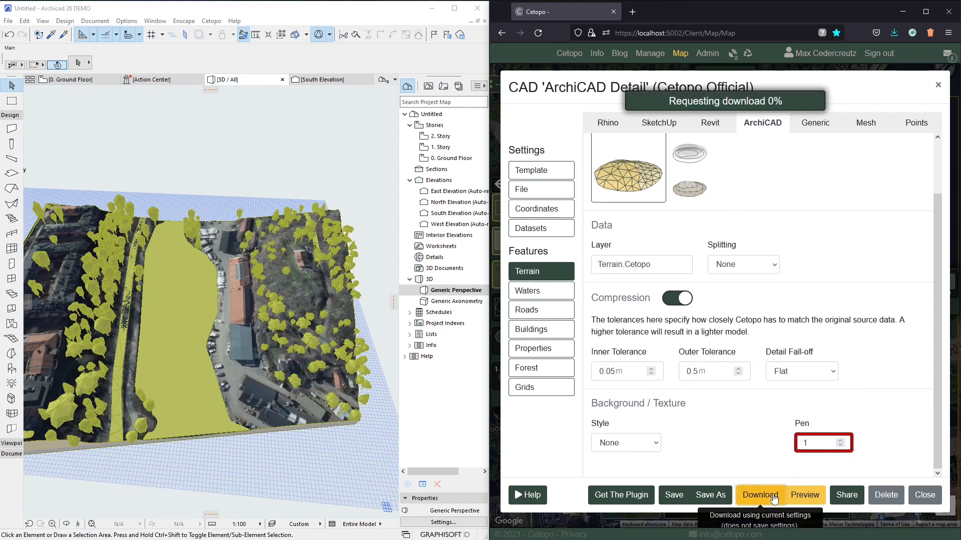
left_click(678, 296)
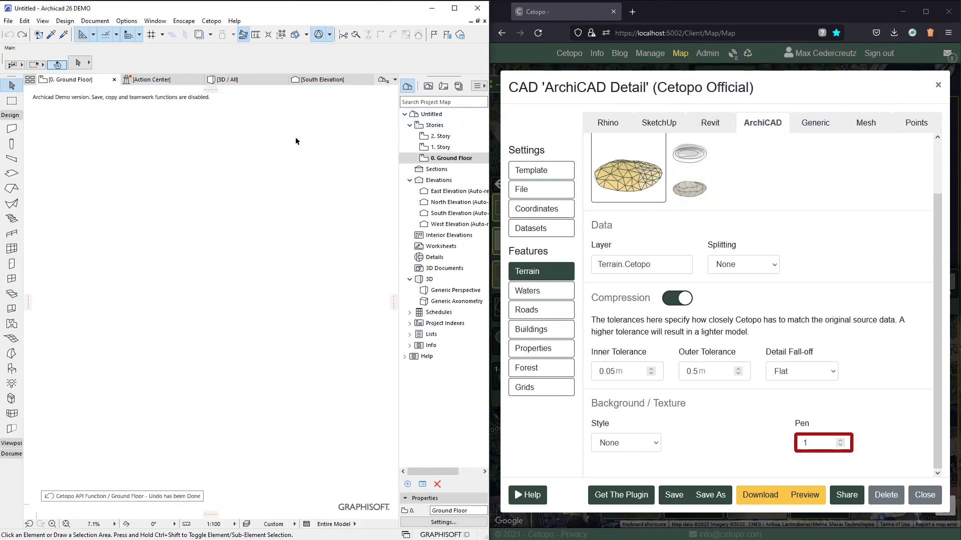
In Archicad, import map.ctp from the Cetopo_CAD_ArchiCAD_5ha(1) folder, using the location from the CTP file
left_click(211, 20)
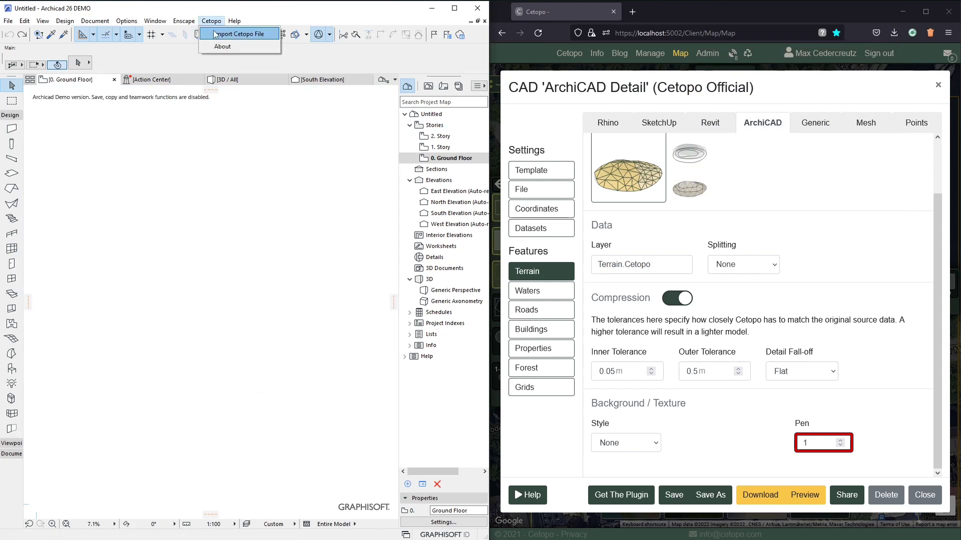
left_click(215, 34)
left_click(104, 200)
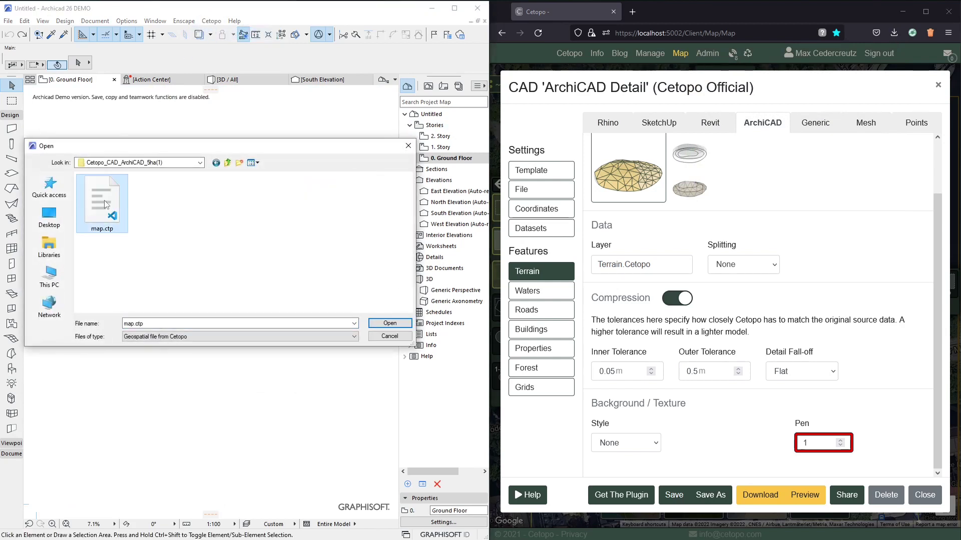
left_click(382, 325)
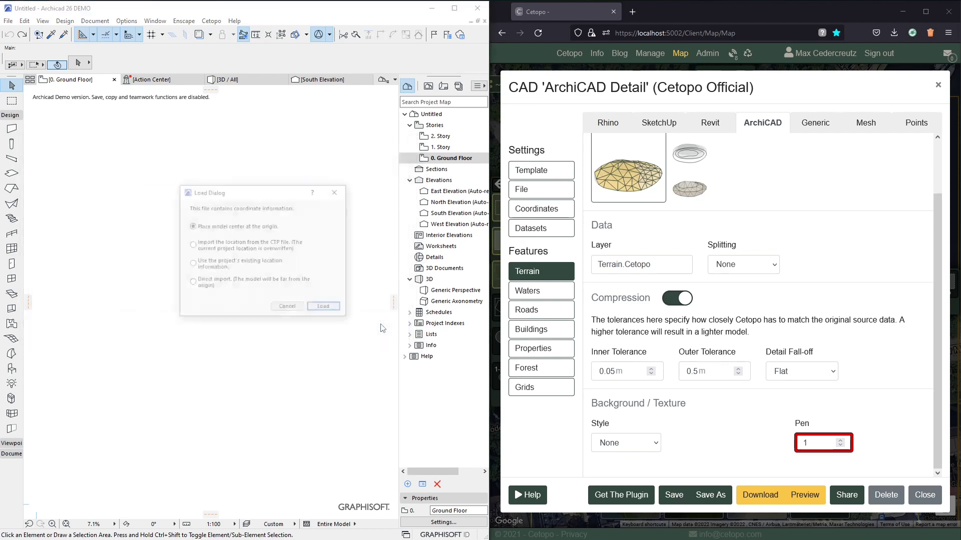
left_click(325, 308)
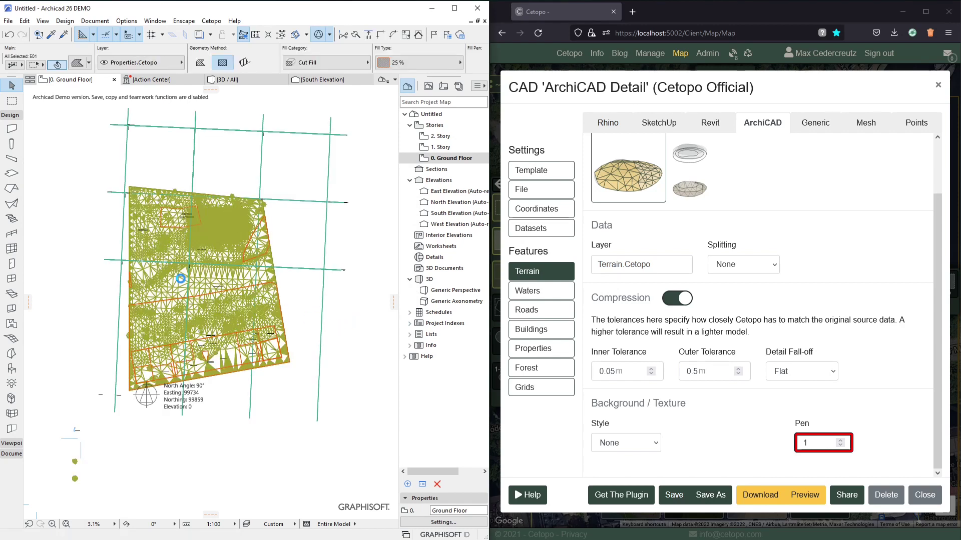
Clear the import selection, try dragging the terrain mesh in the ground floor plan, and undo the drag
left_click(361, 280)
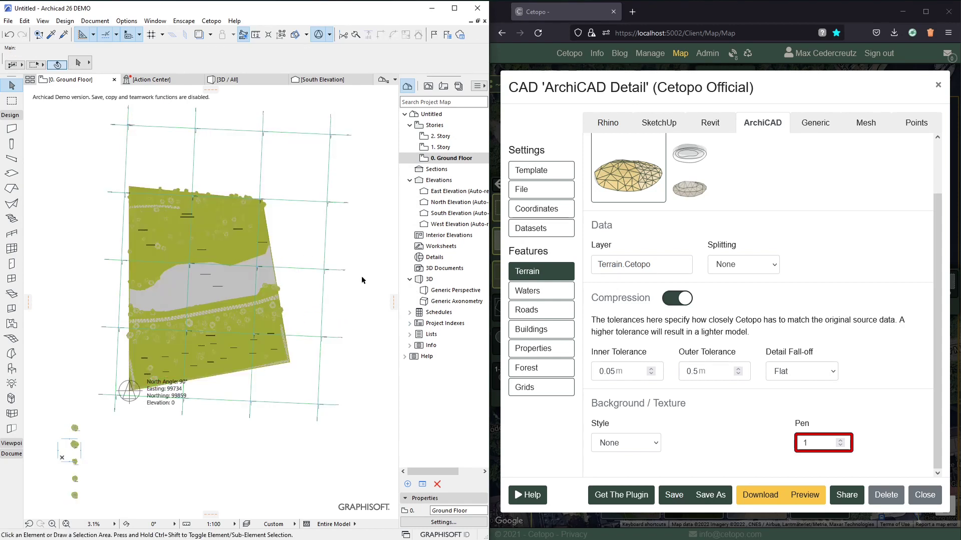
scroll(295, 320, "up", 7)
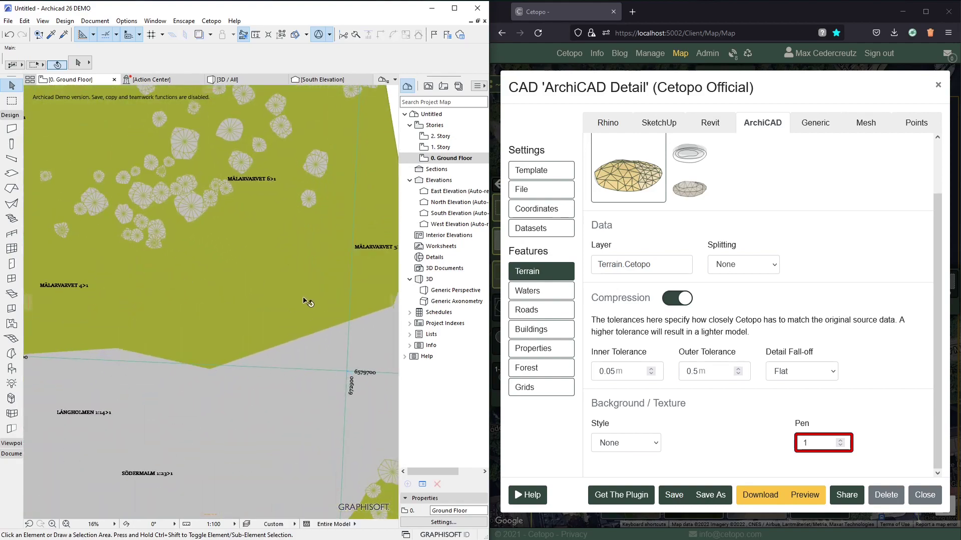
left_click(303, 298)
key("ctrl+d")
left_click(303, 299)
scroll(303, 298, "down", 6)
scroll(305, 299, "up", 5)
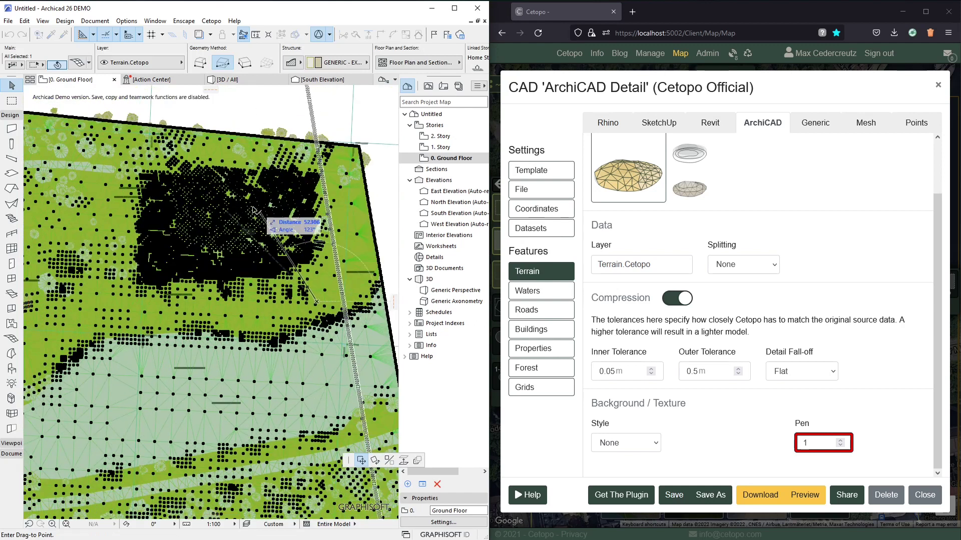
scroll(281, 217, "down", 5)
scroll(251, 410, "up", 5)
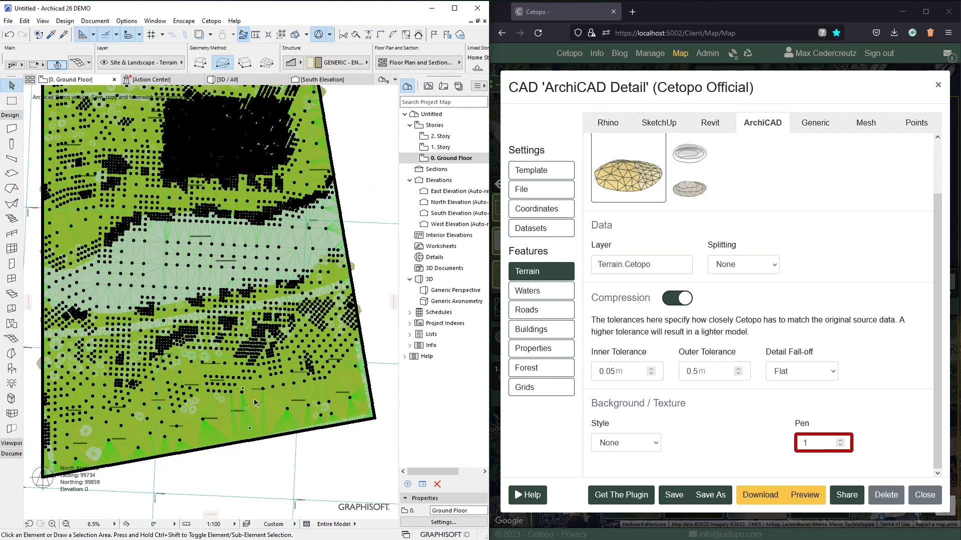
key("Escape")
scroll(294, 316, "down", 4)
key("ctrl+z")
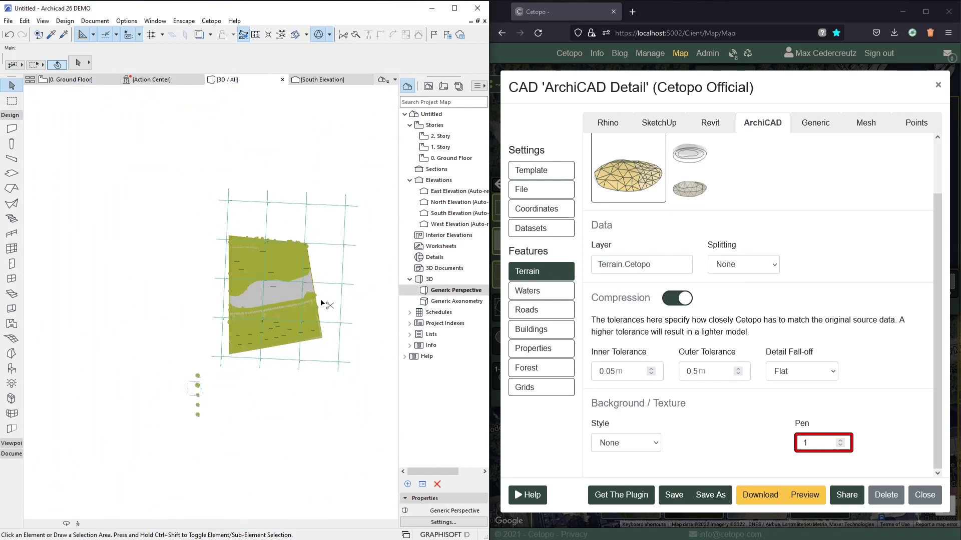
Inspect the selected terrain mesh and its point density in the generic 3D perspective
scroll(723, 200, "up", 1)
scroll(727, 212, "down", 1)
scroll(728, 217, "up", 1)
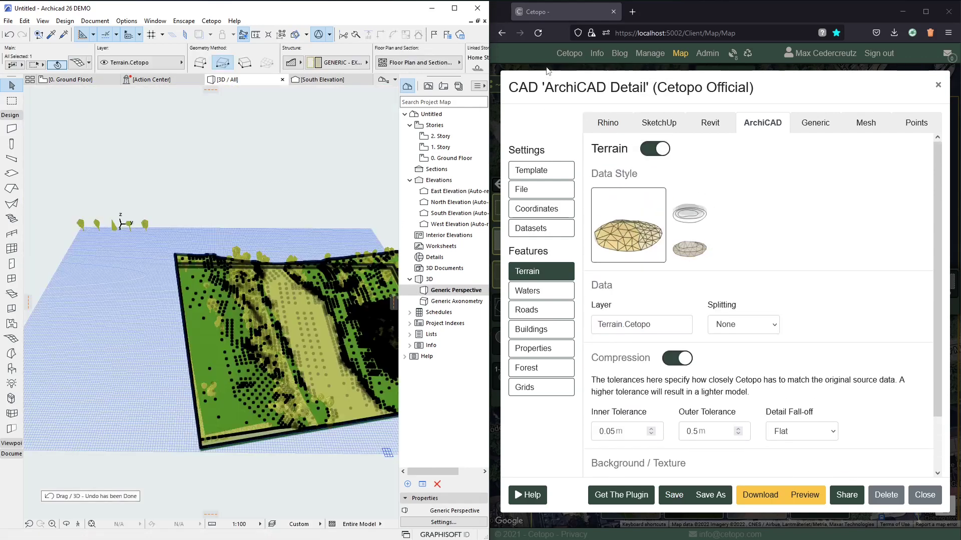
In the Cetopo browser map, leave the template settings and switch the hole mode to exclude holes from the model
left_click(547, 69)
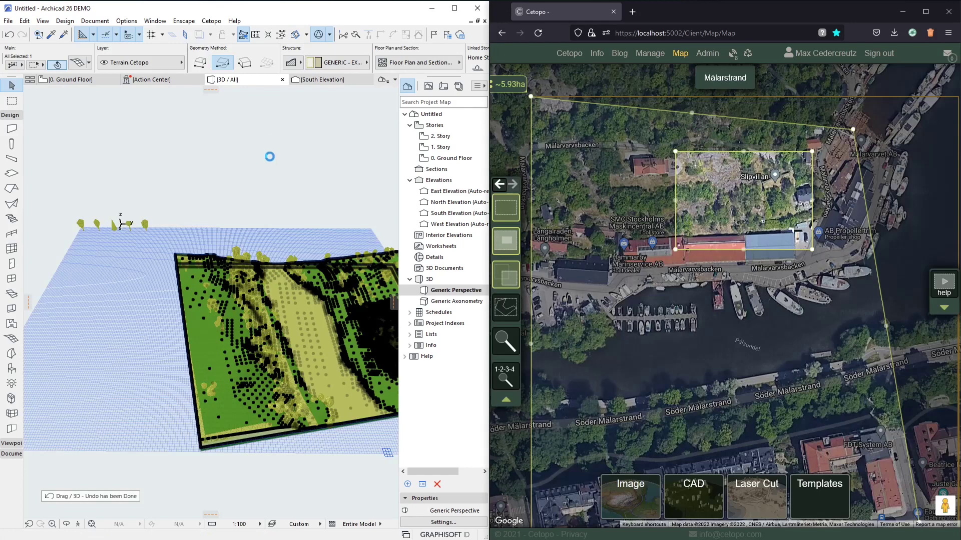
scroll(793, 216, "down", 1)
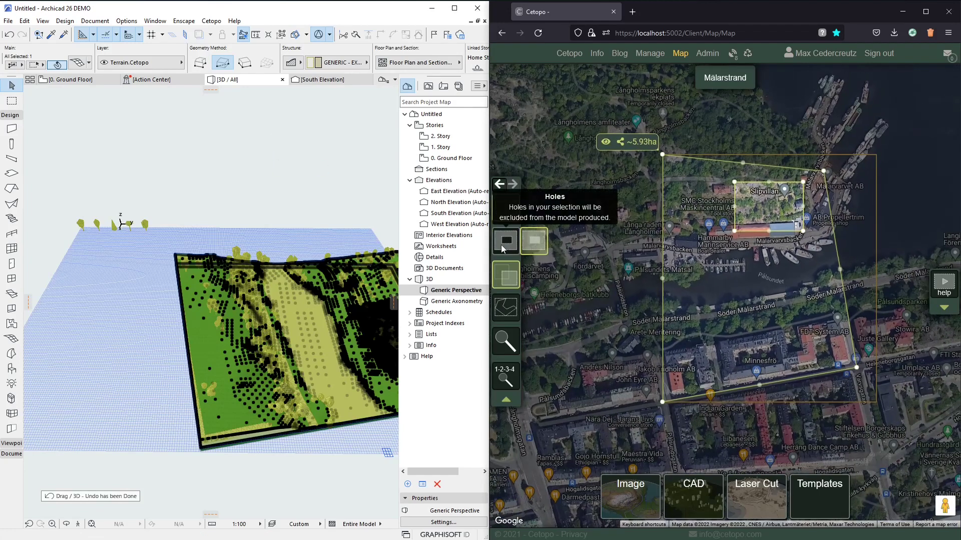
scroll(806, 228, "up", 1)
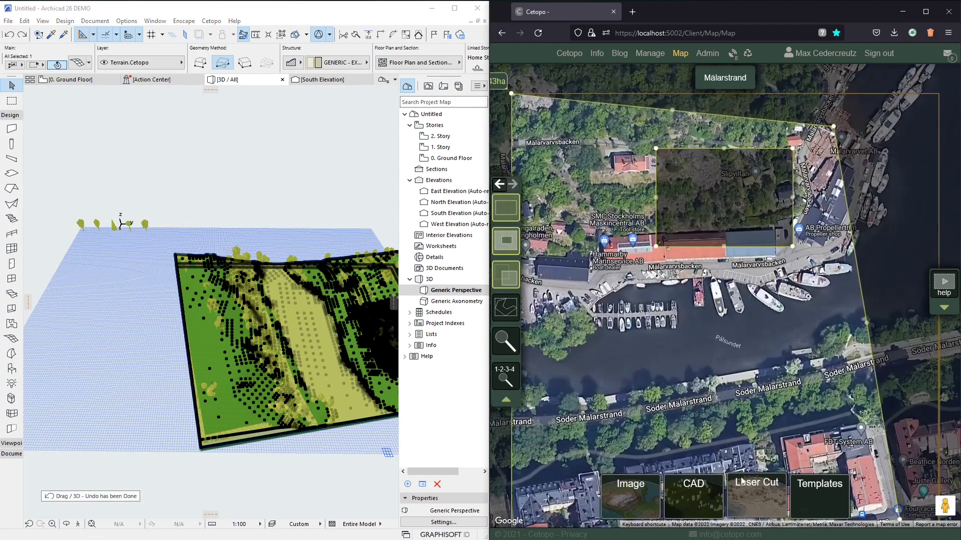
Open the settings of the ArchiCAD Detail CAD template and set the terrain's inner tolerance to 0.5 m
left_click(694, 493)
left_click(743, 182)
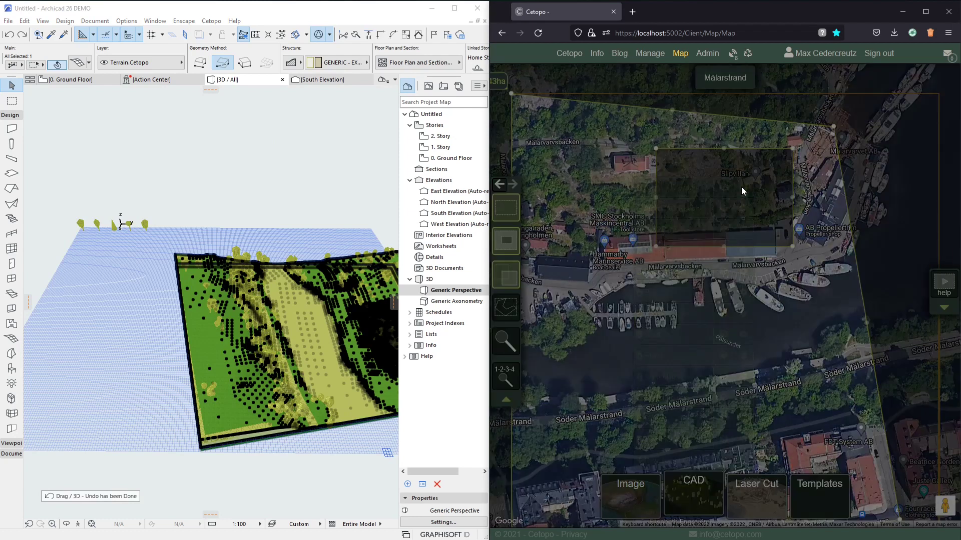
scroll(669, 366, "down", 2)
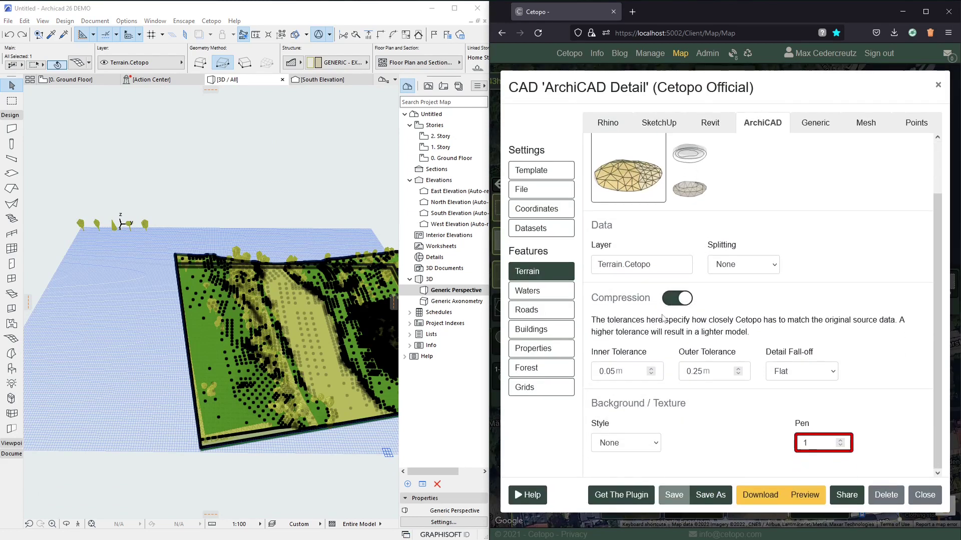
double_click(606, 371)
mouse_move(614, 376)
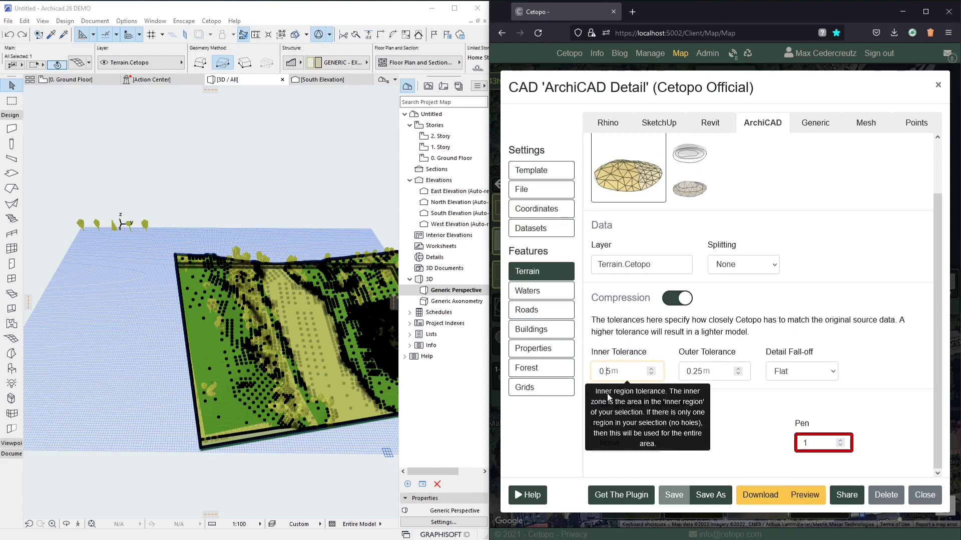
Set the terrain's background style to Photo and download the model in the SWEREF 99 18 00 coordinate system
left_click(631, 443)
left_click(627, 492)
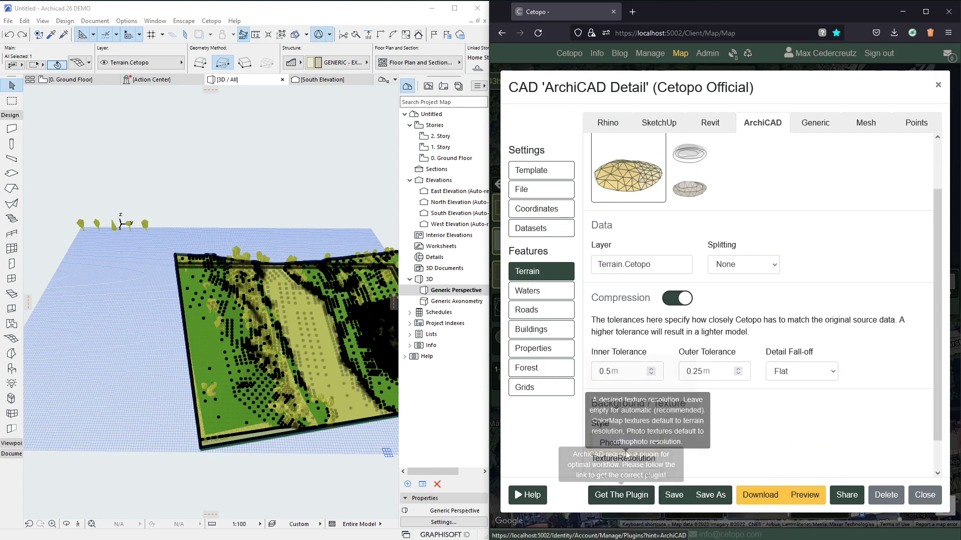
scroll(697, 440, "down", 1)
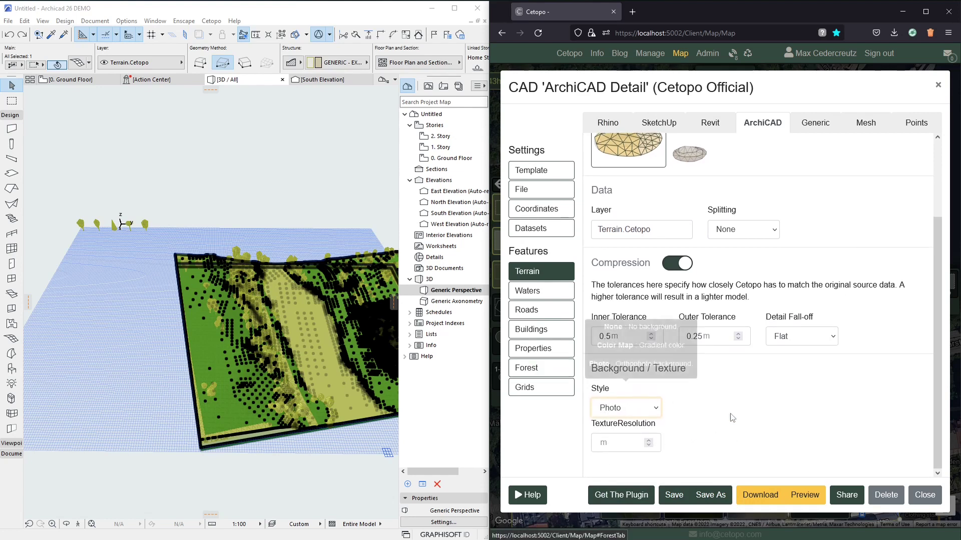
left_click(759, 495)
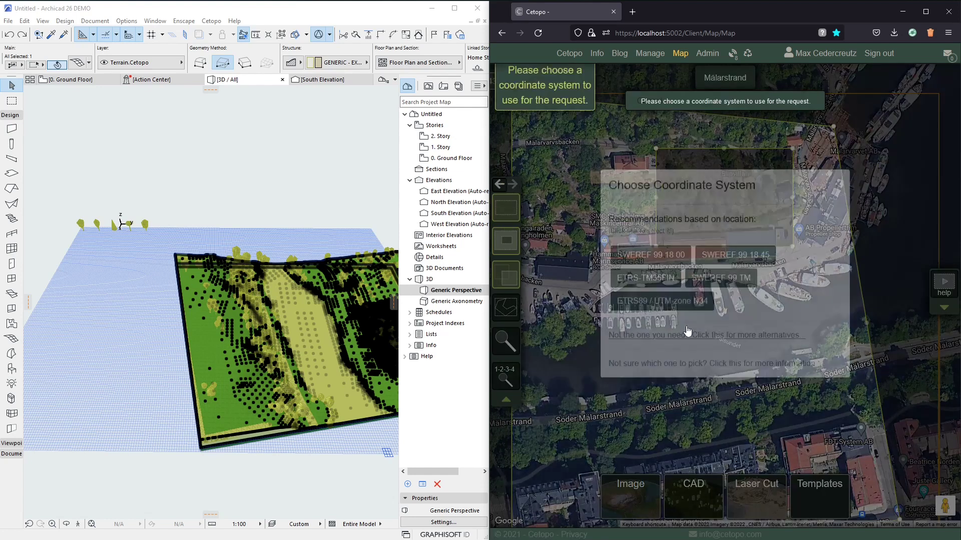
left_click(660, 274)
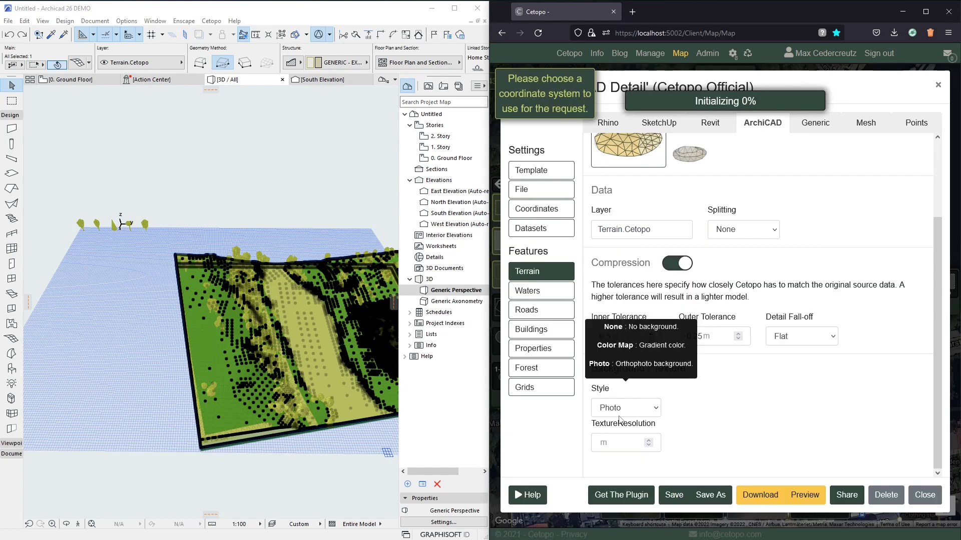
mouse_move(613, 339)
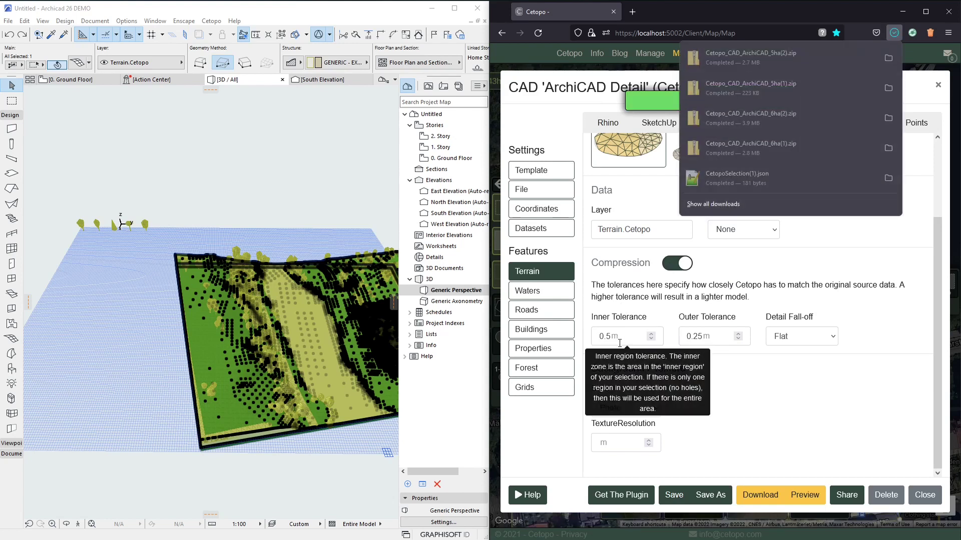
Close the template settings and invert the map selection to cover only the rectangle around Slipvillan
left_click(925, 494)
mouse_move(505, 275)
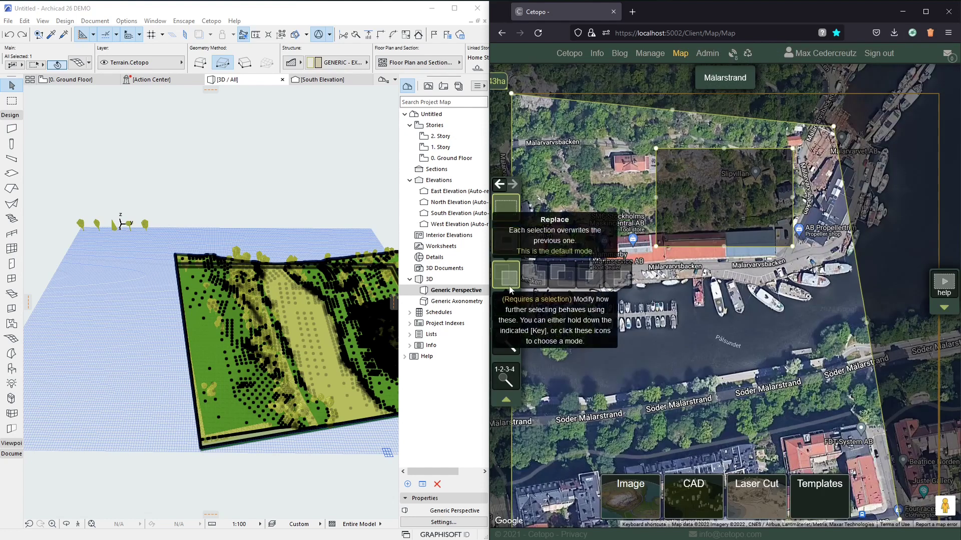
mouse_move(506, 307)
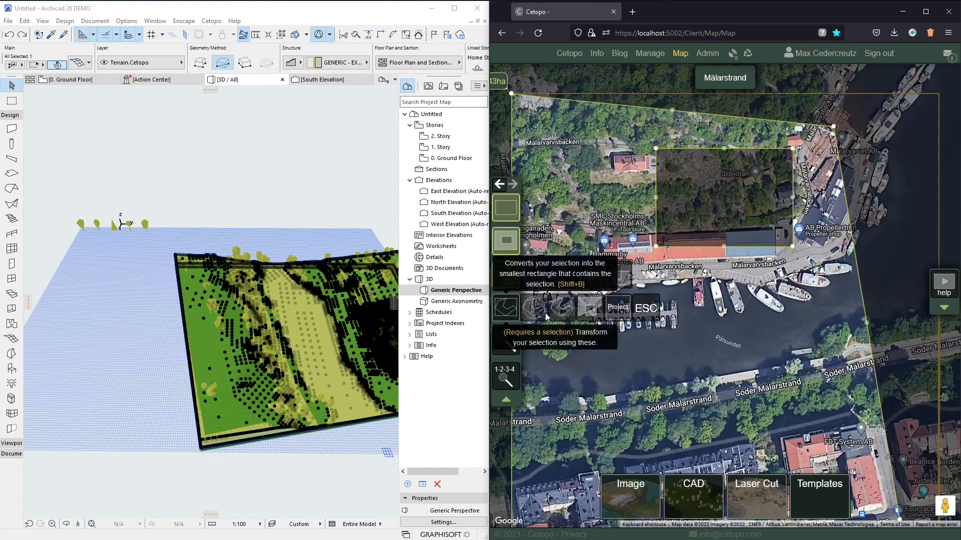
left_click(585, 314)
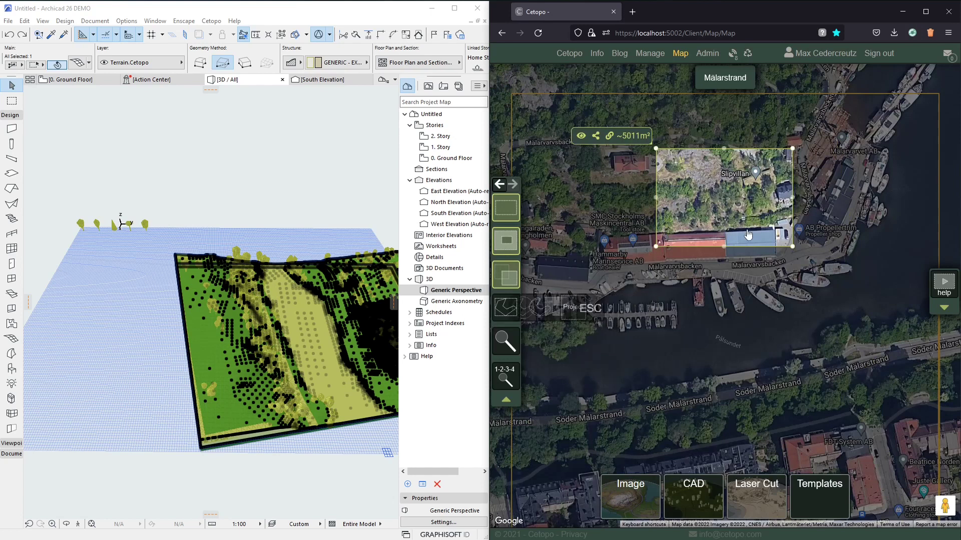
Turn off coordinate grids in the ArchiCAD Detail template and download the Slipvillan area in SWEREF 99 18 00
mouse_move(699, 504)
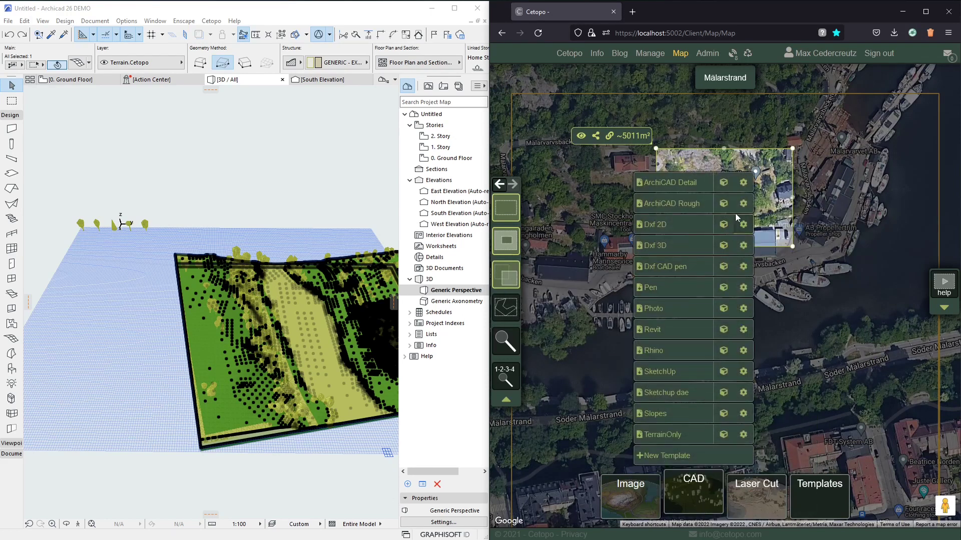
left_click(743, 184)
mouse_move(638, 438)
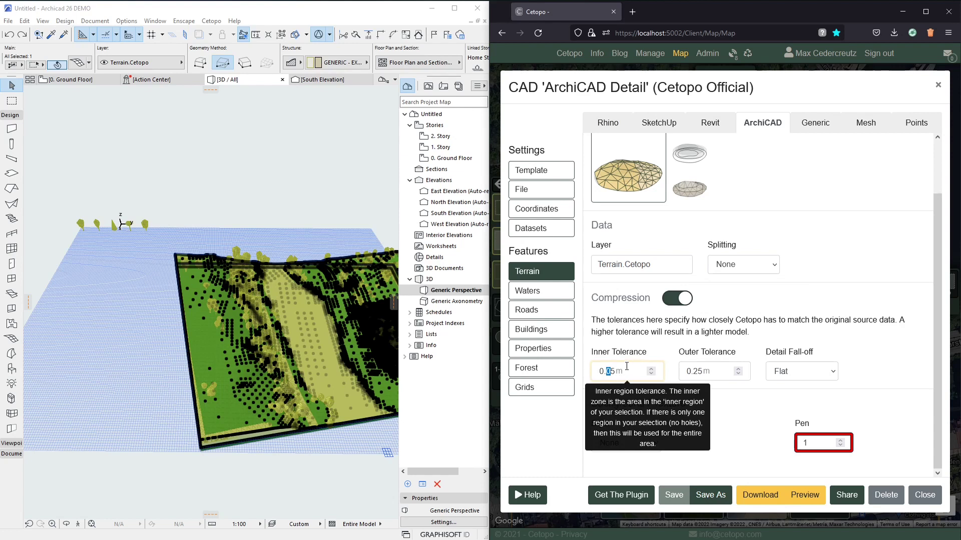
left_click(548, 388)
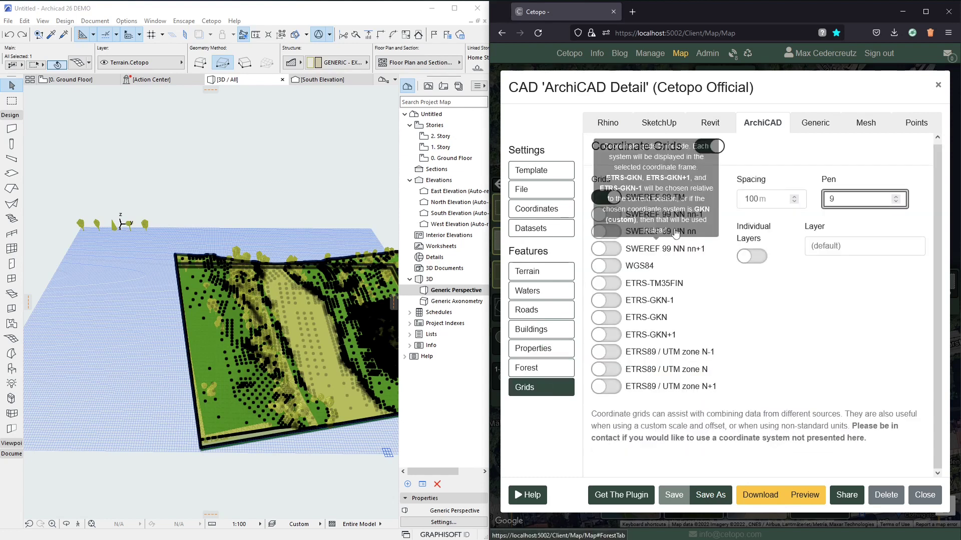
left_click(711, 147)
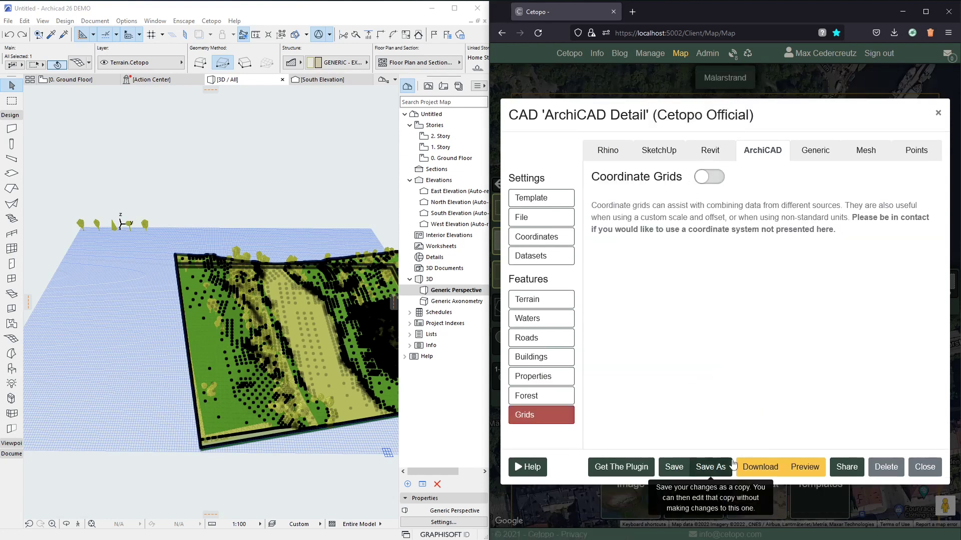
left_click(760, 466)
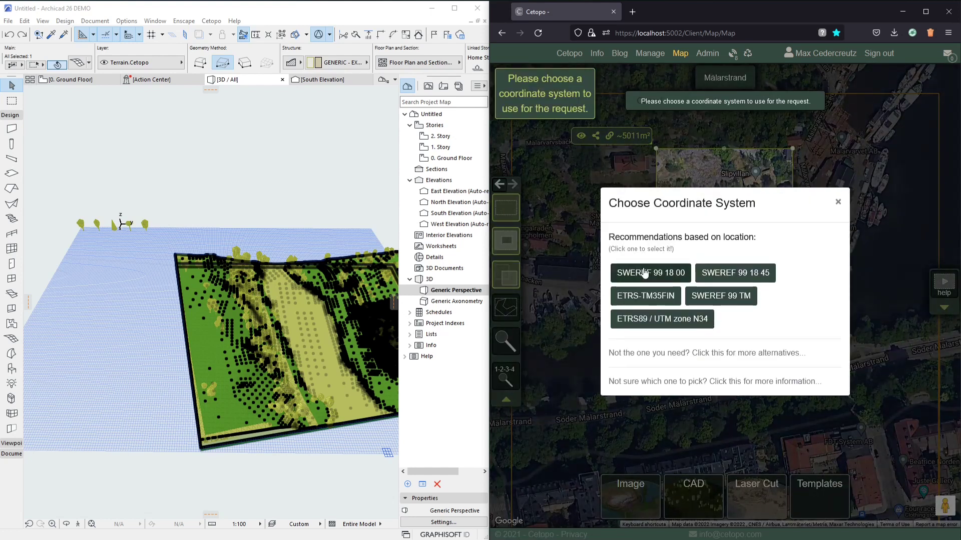
left_click(659, 270)
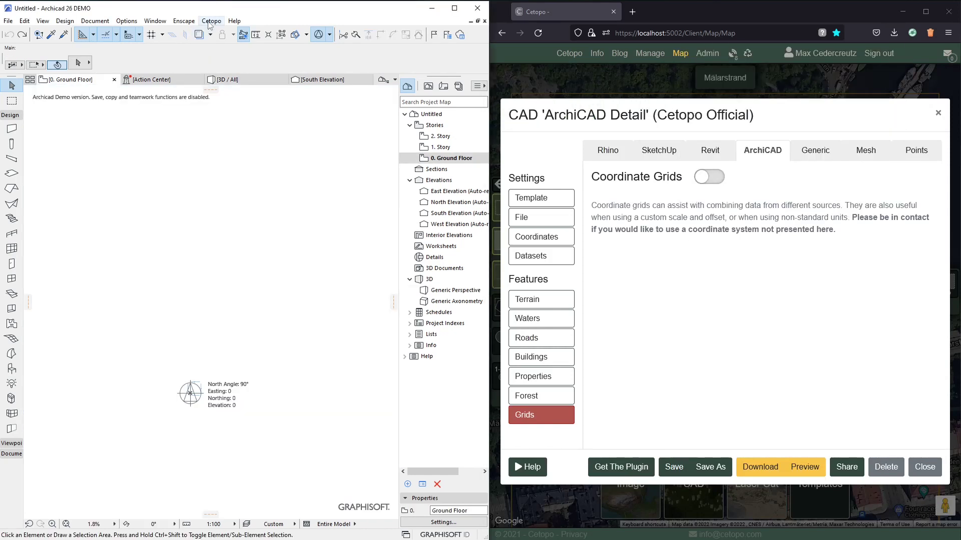
In Archicad, import map.ctp from the Cetopo_CAD_ArchiCAD_5ha(2) folder with the CTP file's location, then deselect the model and view its hole
left_click(211, 22)
left_click(227, 35)
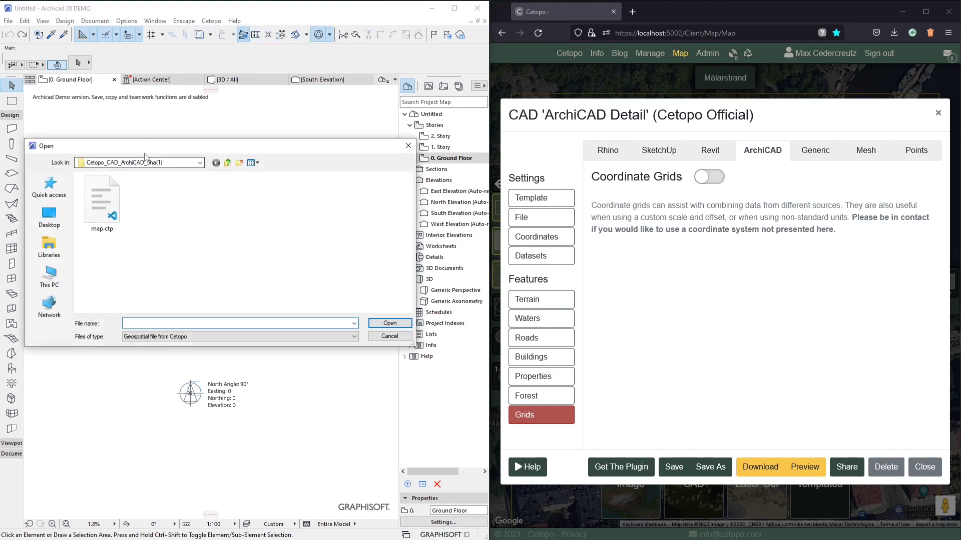
left_click(155, 163)
left_click(110, 221)
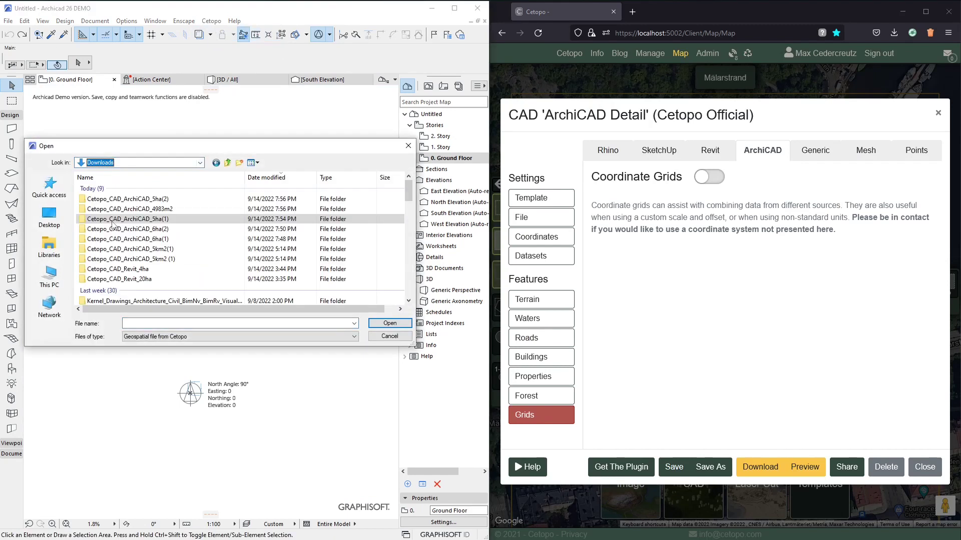
double_click(187, 200)
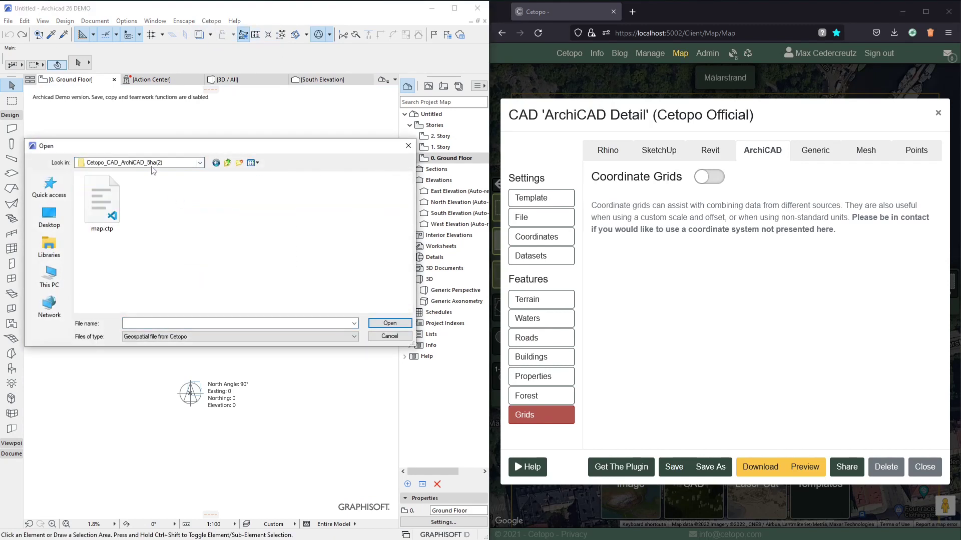
double_click(121, 196)
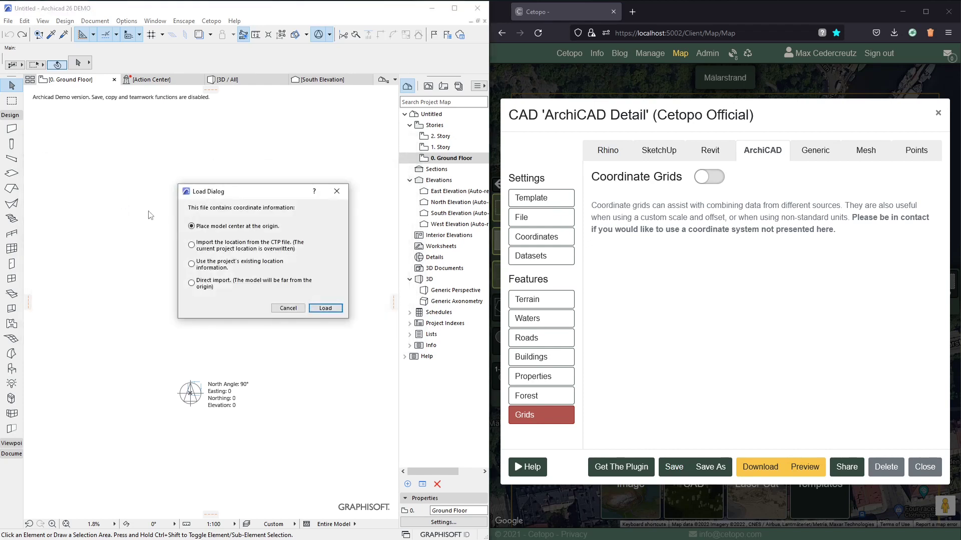
left_click(330, 308)
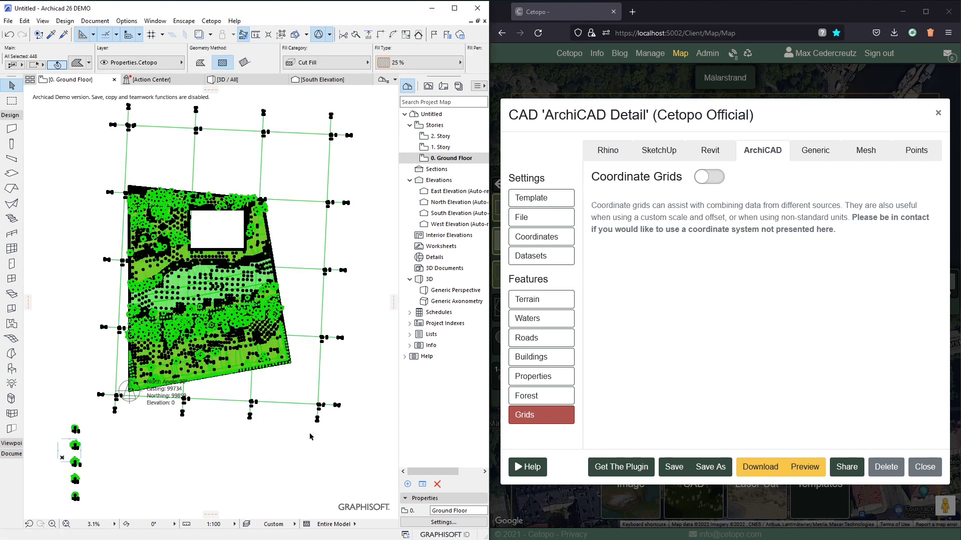
key("Escape")
scroll(238, 235, "up", 5)
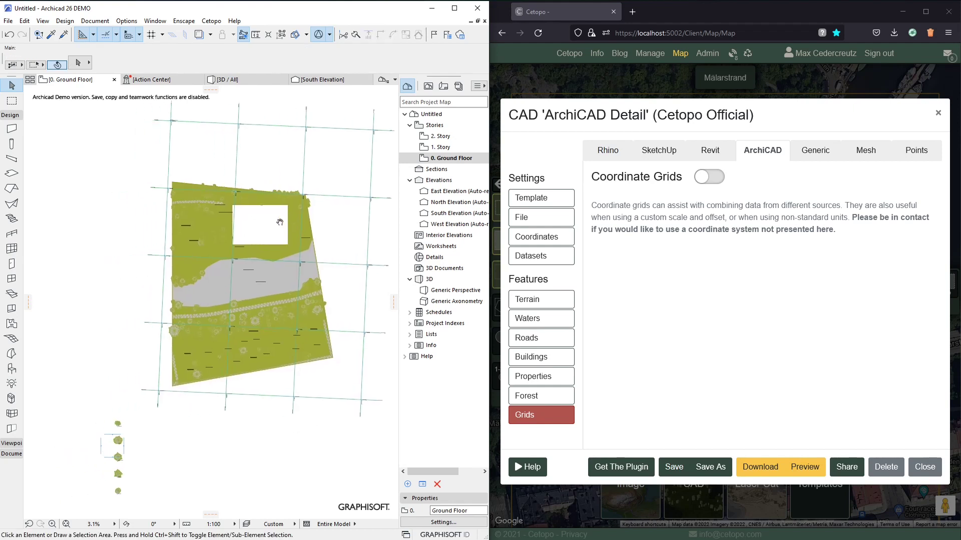
scroll(262, 239, "down", 4)
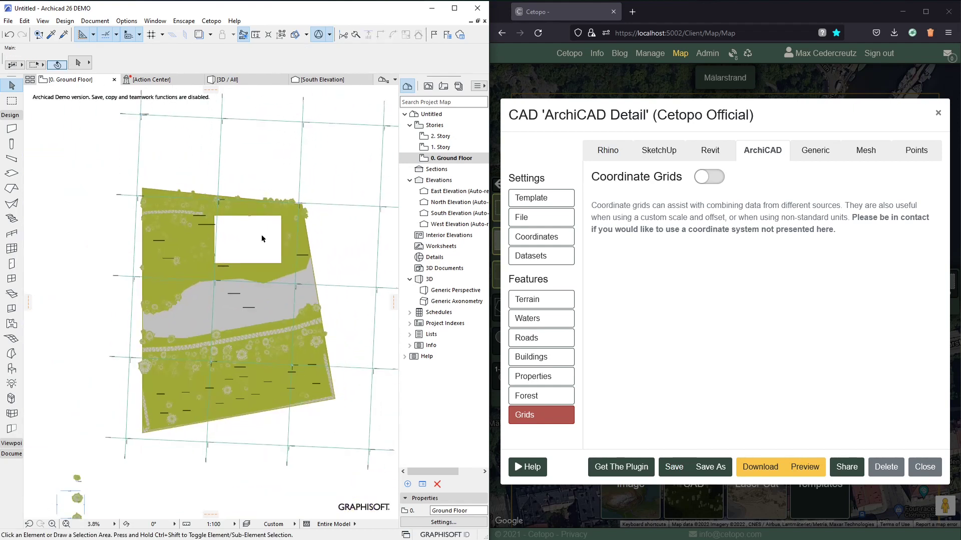
Import the detailed inner region's Cetopo CTP file using the project's existing location information, and deselect the imported elements
left_click(211, 21)
left_click(225, 32)
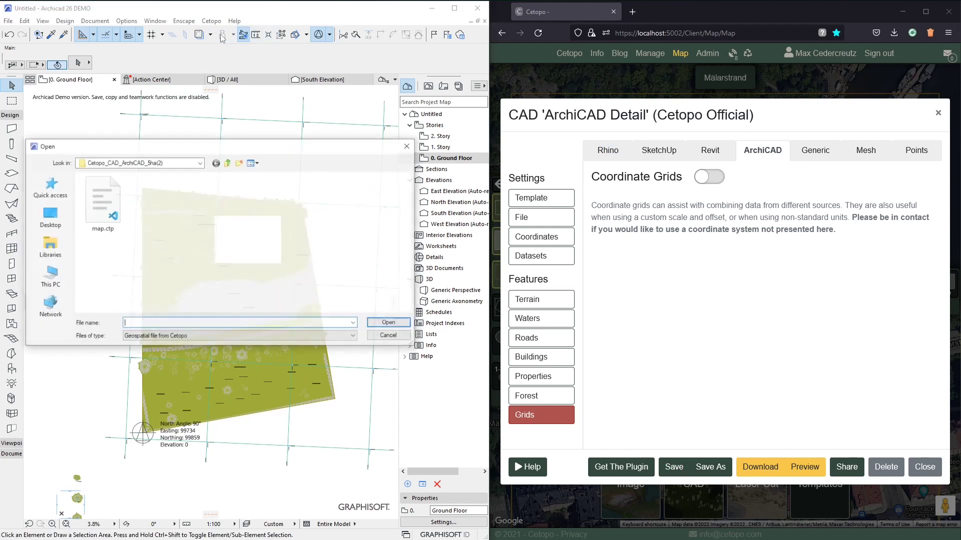
left_click(173, 163)
left_click(148, 223)
double_click(132, 210)
double_click(134, 199)
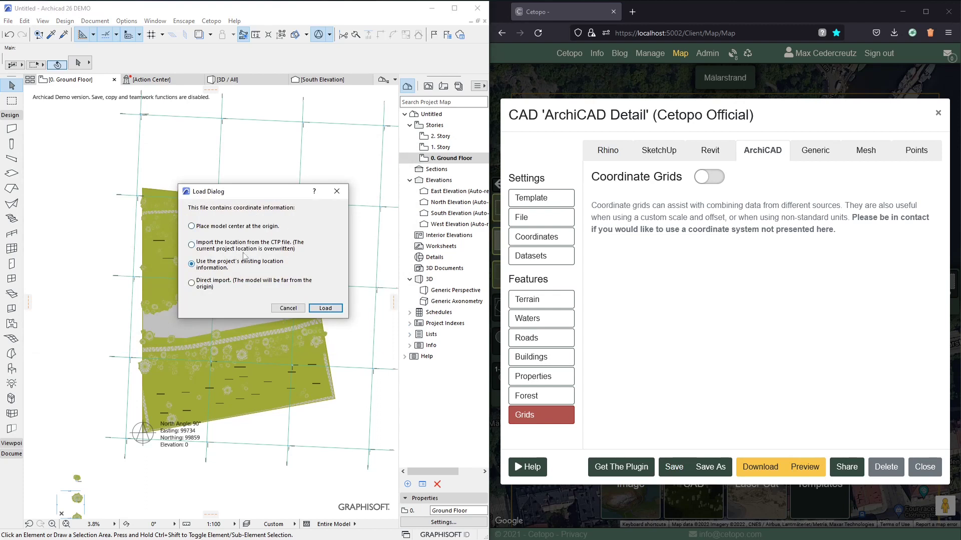
left_click(325, 308)
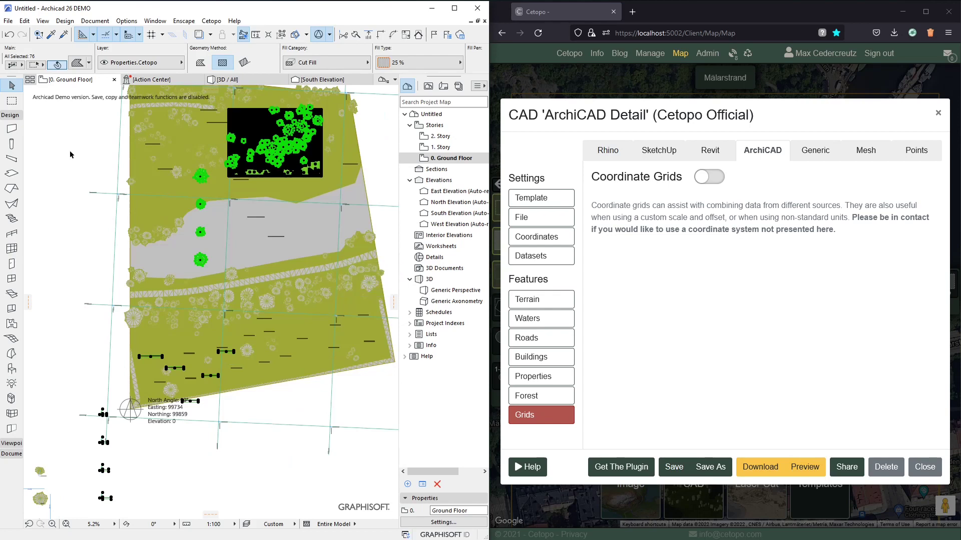
left_click(70, 150)
Examine on the ground floor plan how the inner terrain mesh meets the edges of the surrounding mesh
scroll(307, 154, "up", 4)
scroll(315, 159, "up", 6)
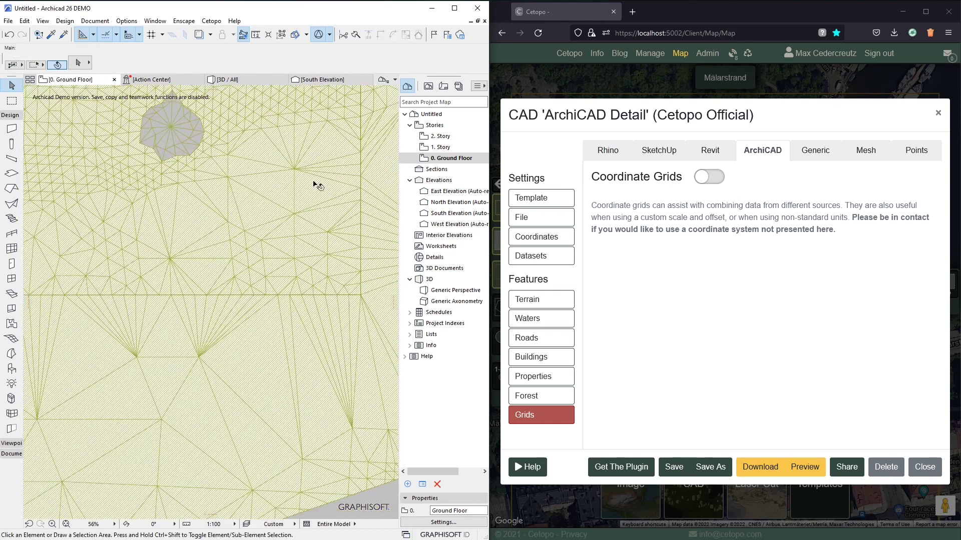
scroll(308, 163, "up", 4)
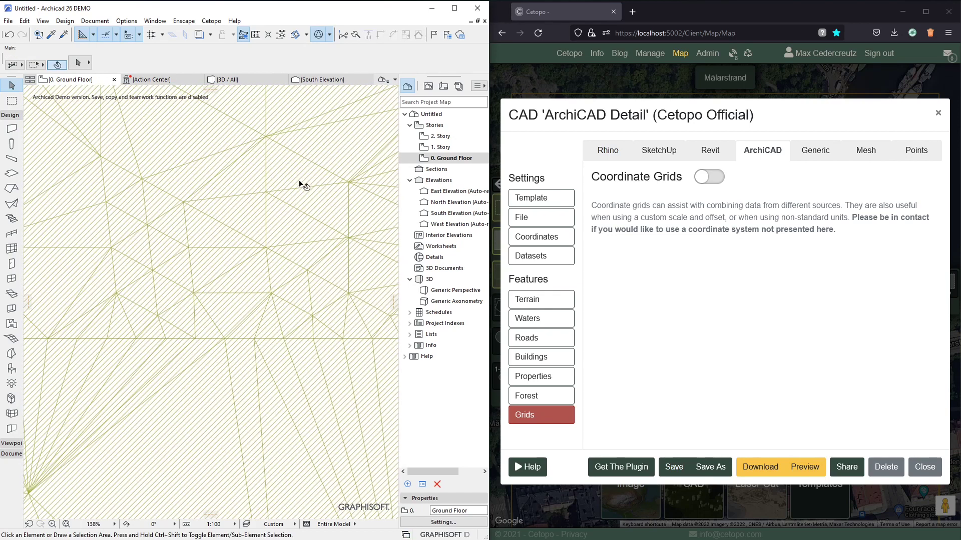
middle_click_drag(302, 180, 126, 366)
middle_click_drag(267, 185, 252, 379)
middle_click_drag(263, 231, 302, 361)
scroll(306, 202, "down", 1)
scroll(306, 202, "down", 7)
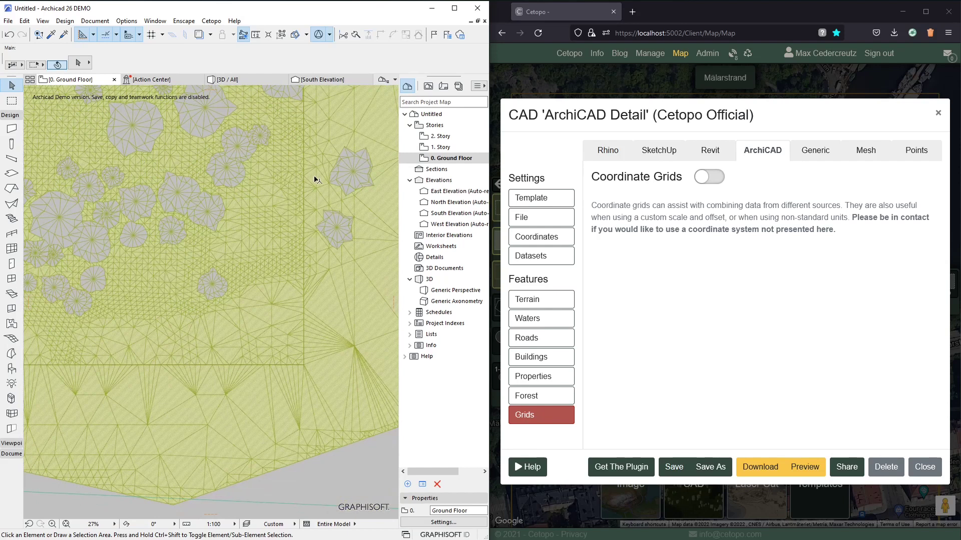
Inspect the combined terrain in 3D, focusing on the border between the green inner region and the photo-textured surroundings
left_click(247, 80)
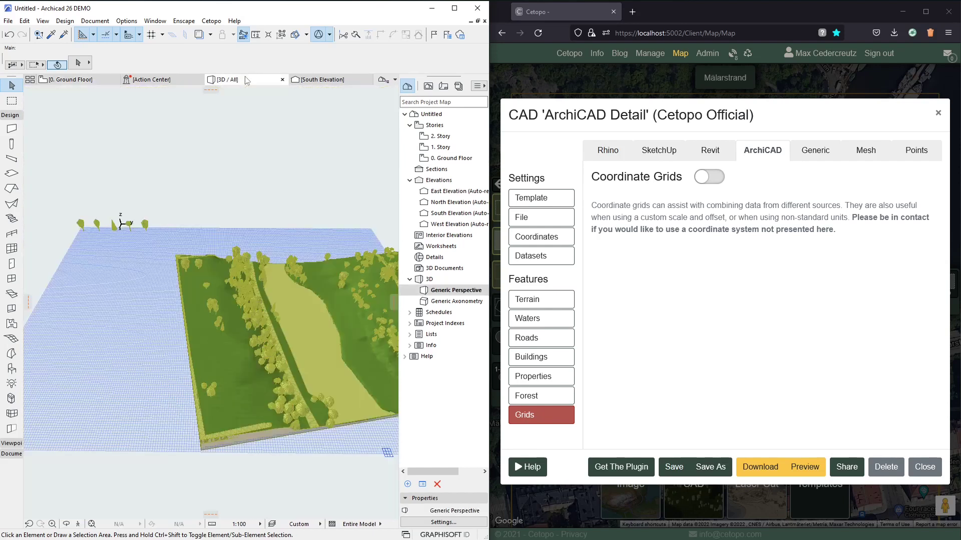
middle_click_drag(305, 206, 225, 168)
scroll(339, 330, "up", 5)
scroll(345, 328, "up", 6)
mouse_move(277, 335)
middle_mouse_down("shift")
mouse_move(295, 286)
mouse_move(152, 221)
mouse_move(220, 227)
mouse_move(273, 328)
middle_mouse_up("shift")
scroll(272, 328, "down", 3)
scroll(274, 328, "down", 5)
middle_click_drag(184, 162, 300, 254, "shift")
scroll(256, 268, "up", 5)
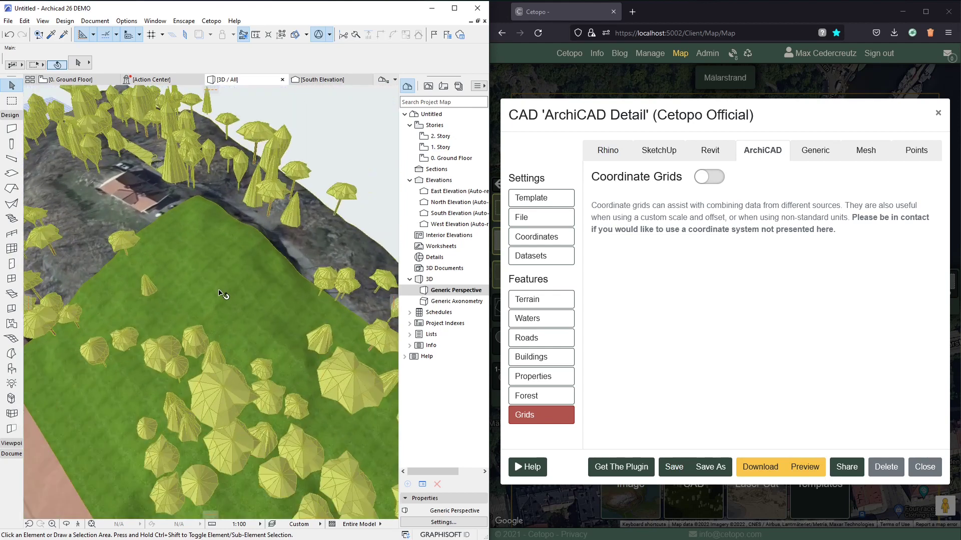
middle_click_drag(203, 273, 269, 226)
scroll(169, 255, "up", 4)
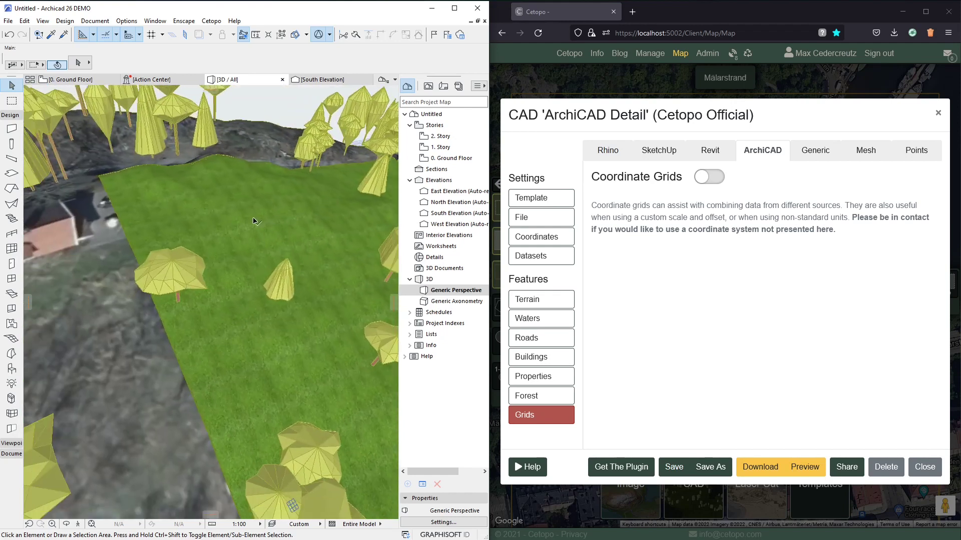
Override the inner terrain mesh's top surface with Orthophoto in place of Grass - Green, and deselect the mesh
left_click(254, 220)
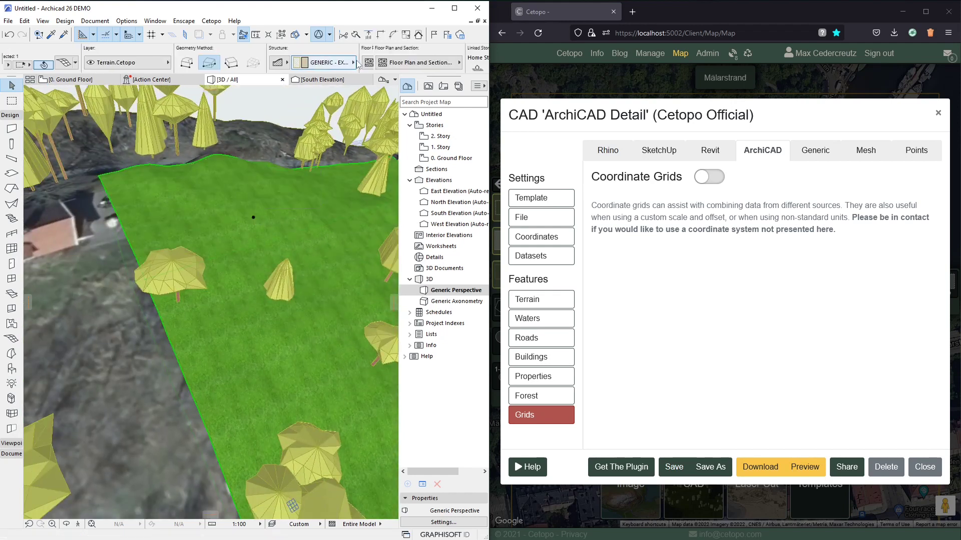
scroll(359, 64, "down", 5)
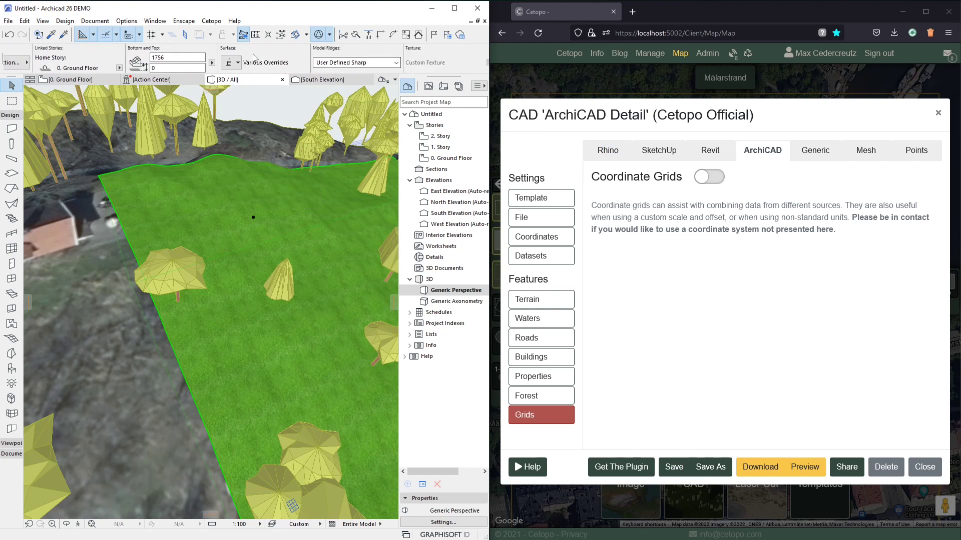
left_click(239, 63)
left_click(300, 88)
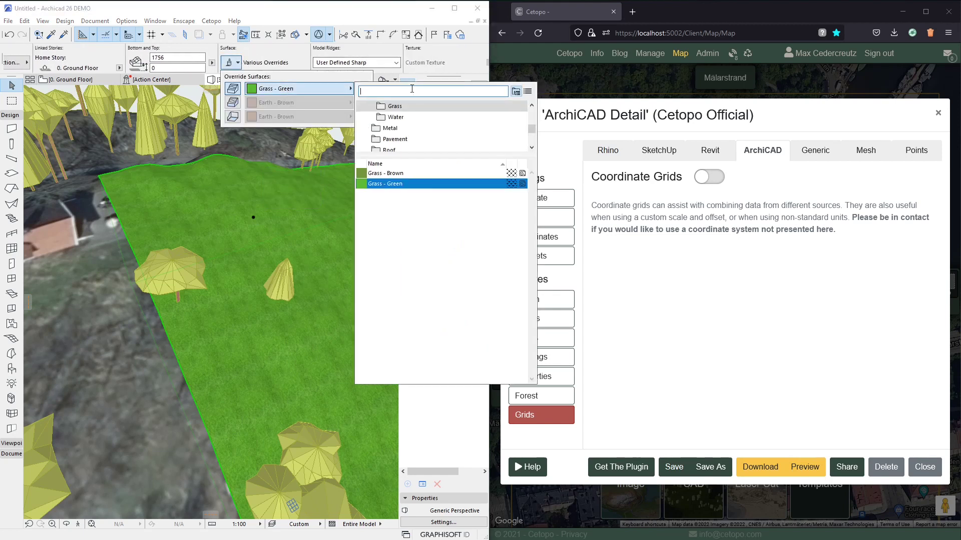
type("Or")
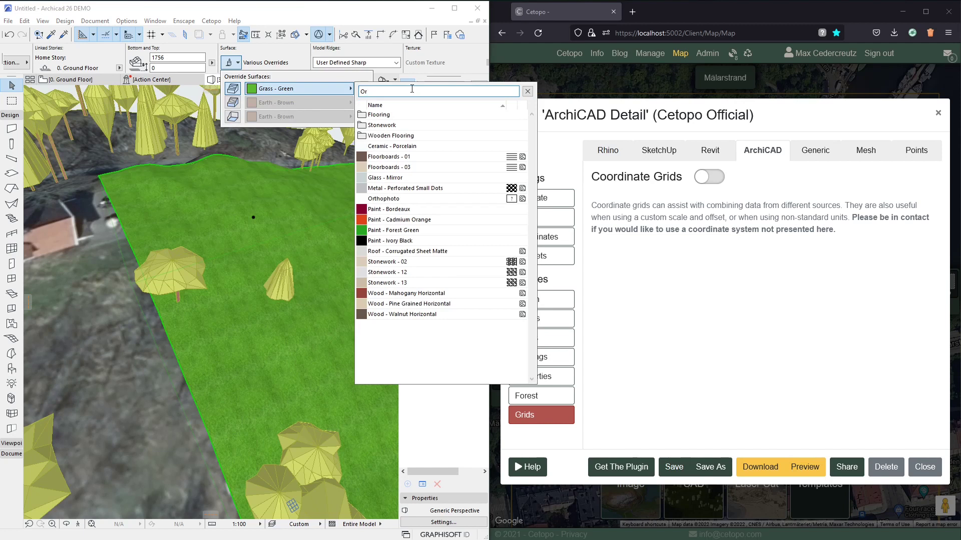
left_click(411, 198)
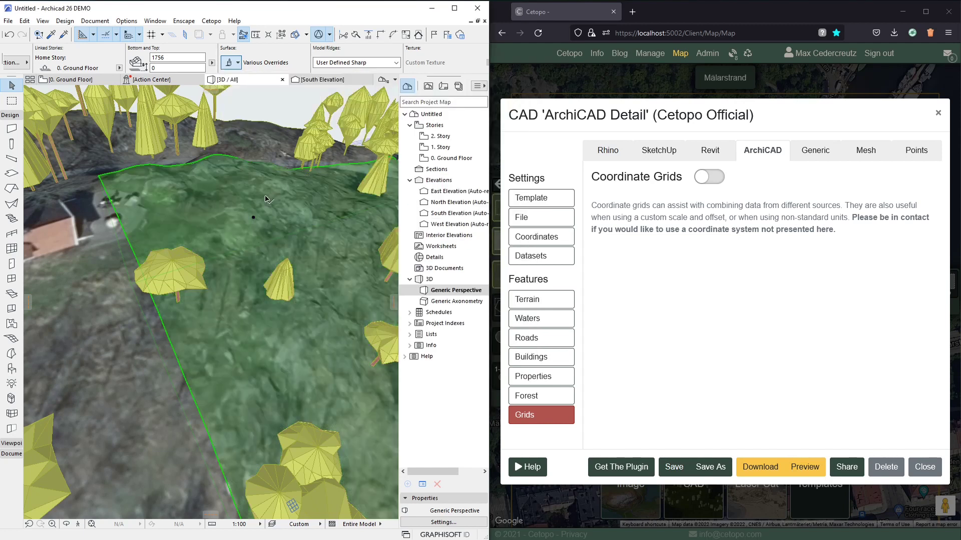
scroll(299, 173, "down", 4)
left_click(272, 116)
Review the merged site in 3D and on the ground floor plan, checking the inner region's fit and the overall extent
scroll(264, 183, "up", 3)
scroll(264, 186, "down", 10)
middle_click_drag(268, 345, 250, 284, "shift")
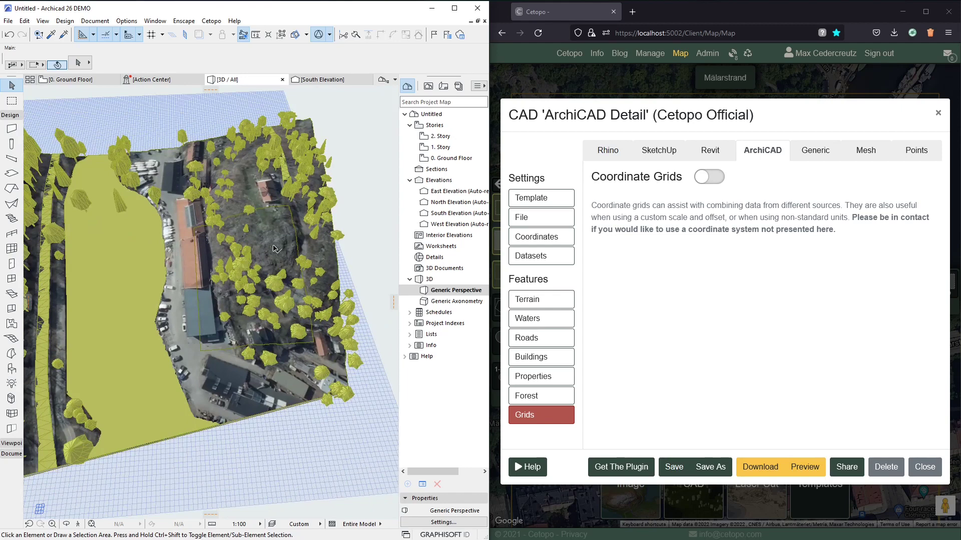
left_click(83, 82)
scroll(229, 270, "up", 6)
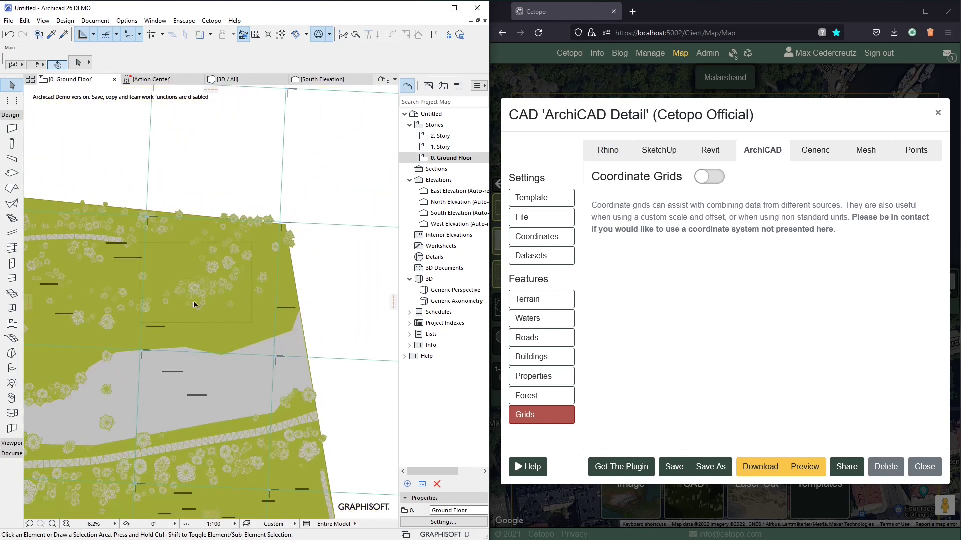
scroll(179, 307, "up", 5)
middle_click_drag(210, 354, 315, 201)
scroll(298, 311, "down", 9)
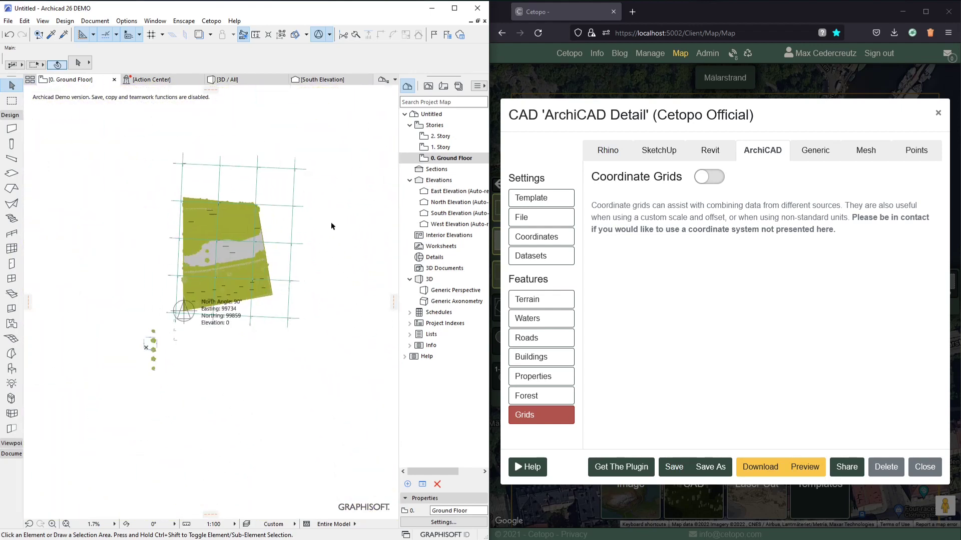